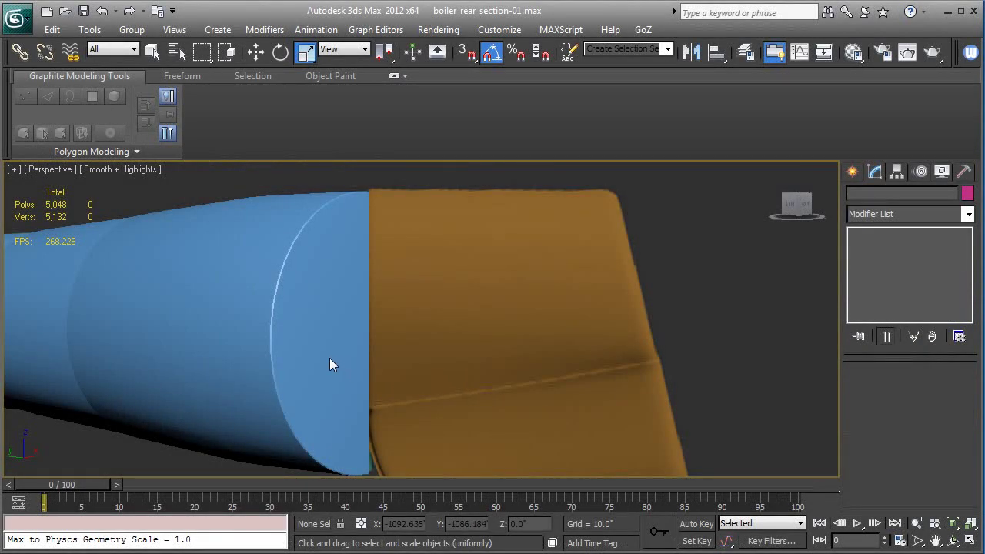
- Create a cylinder in the Left view with edged faces shown, centred on the boiler's rear edge, radius about 52.5" and height about 76.4"
middle_click_drag(290, 355, 333, 351, "alt")
key("l")
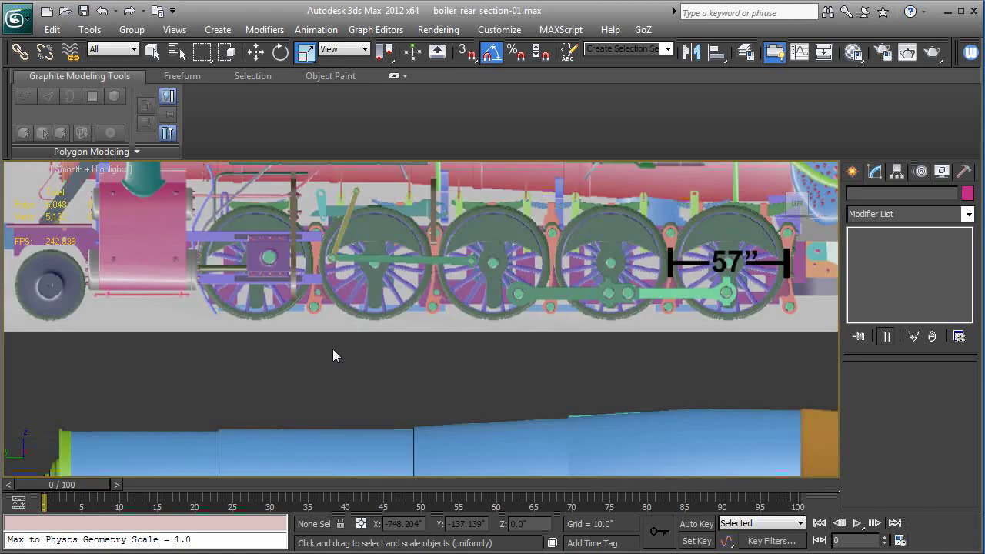
scroll(372, 248, "up", 5)
middle_click_drag(471, 329, 388, 260)
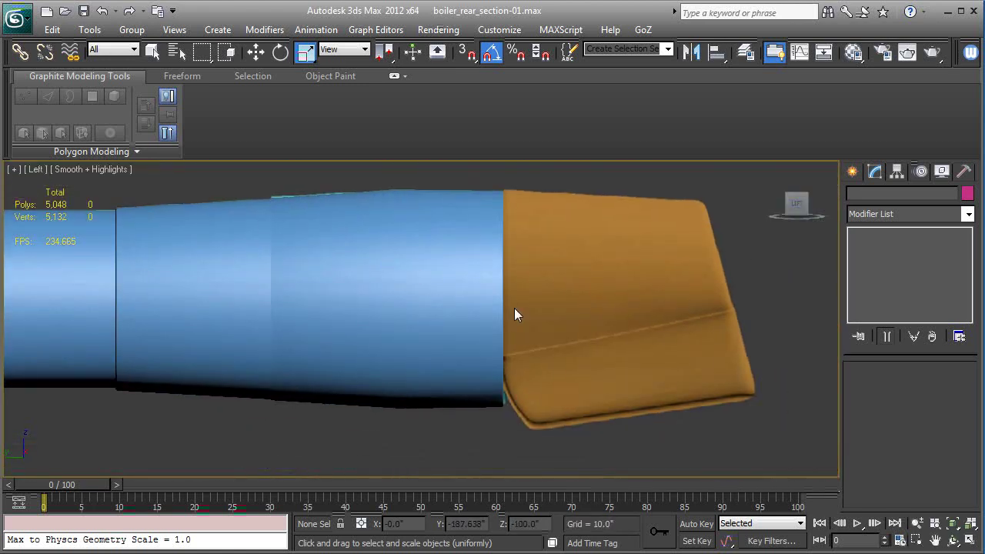
middle_click_drag(652, 336, 627, 349)
left_click(853, 172)
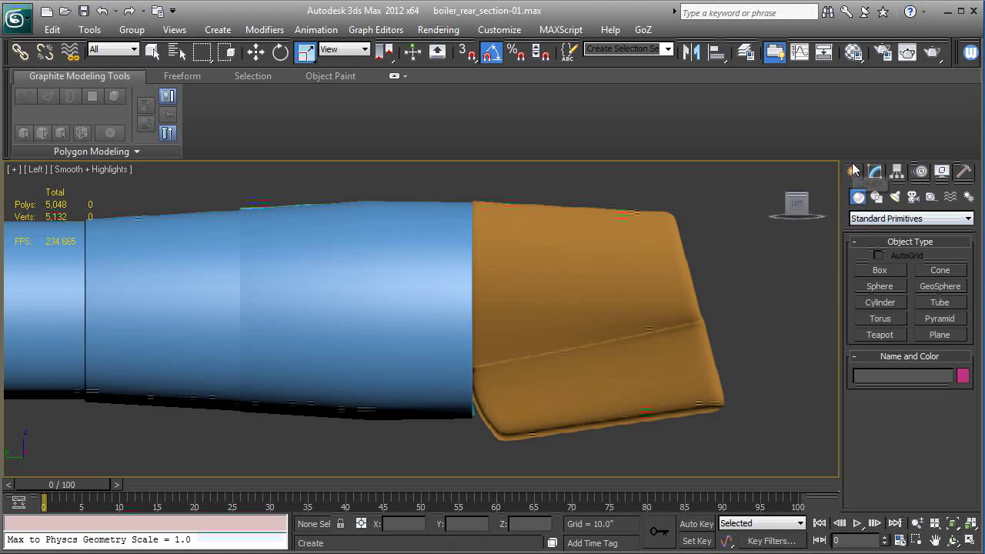
left_click(889, 302)
key("F4")
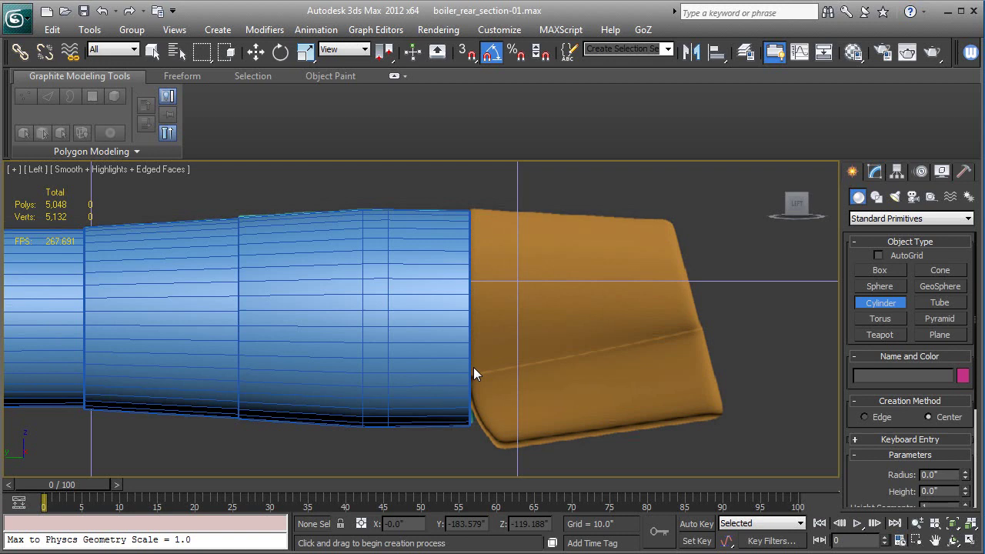
scroll(474, 373, "up", 2)
scroll(476, 368, "up", 2)
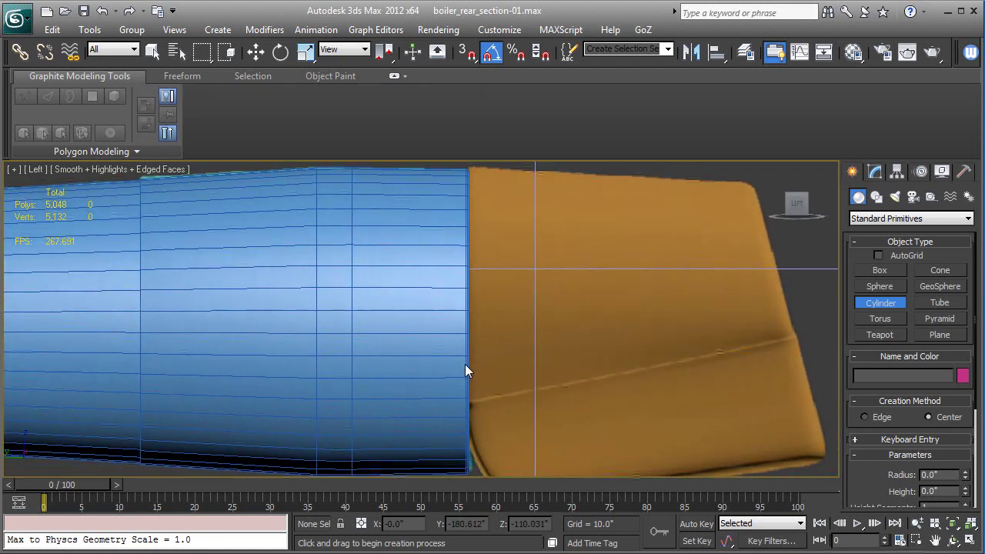
scroll(465, 364, "down", 2)
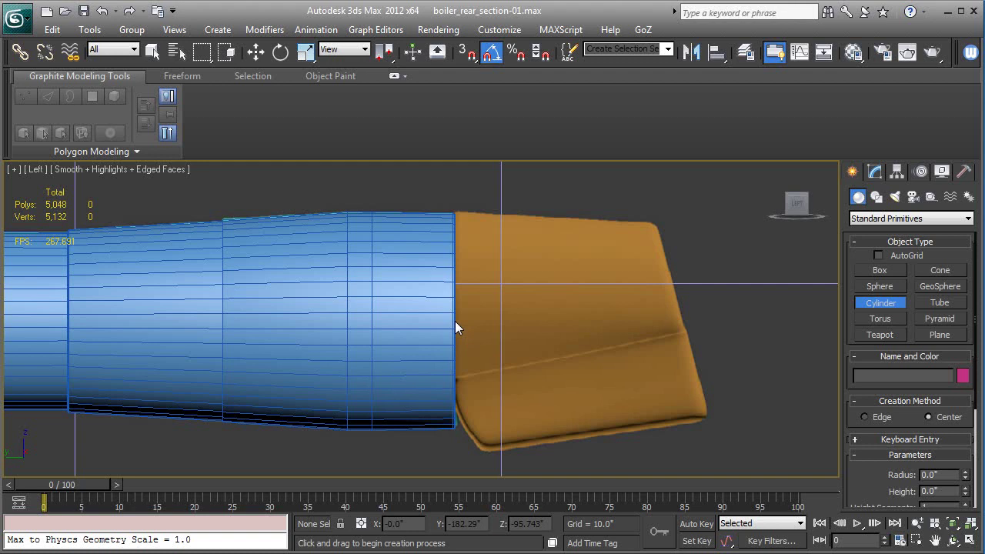
left_click_drag(455, 322, 562, 350)
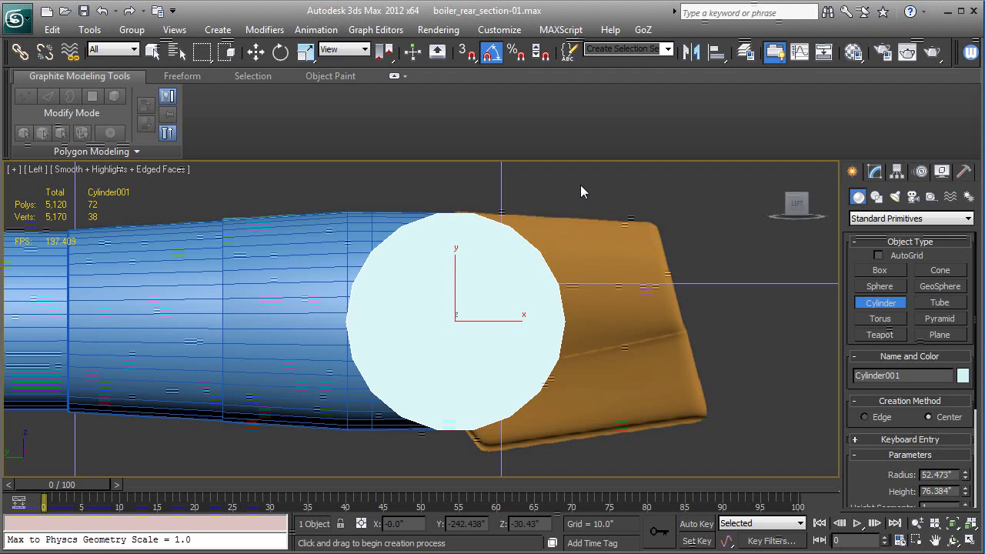
left_click(611, 287)
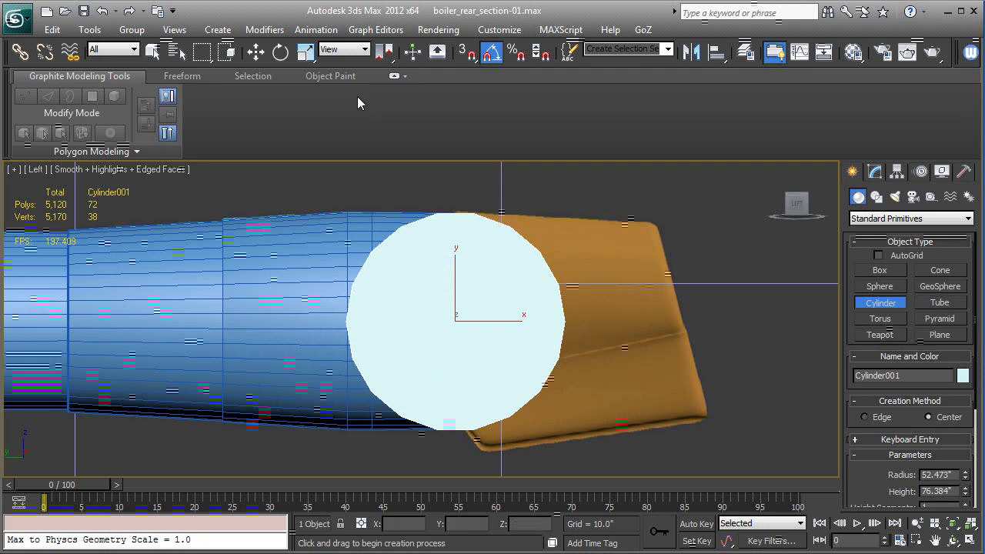
- Rotate the cylinder 90° to lie along the boiler's axis and move it backward along the orange firebox
left_click(282, 54)
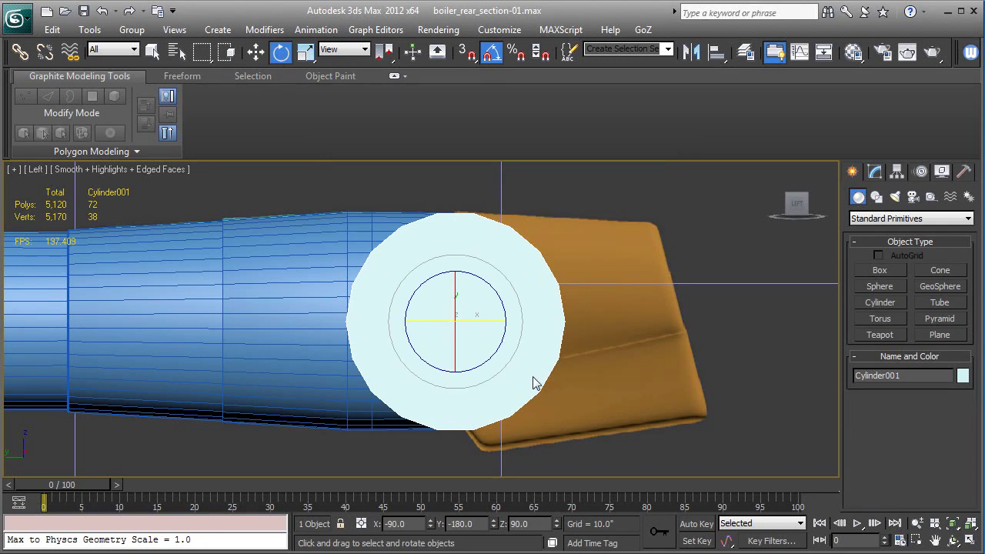
left_click_drag(468, 327, 536, 322)
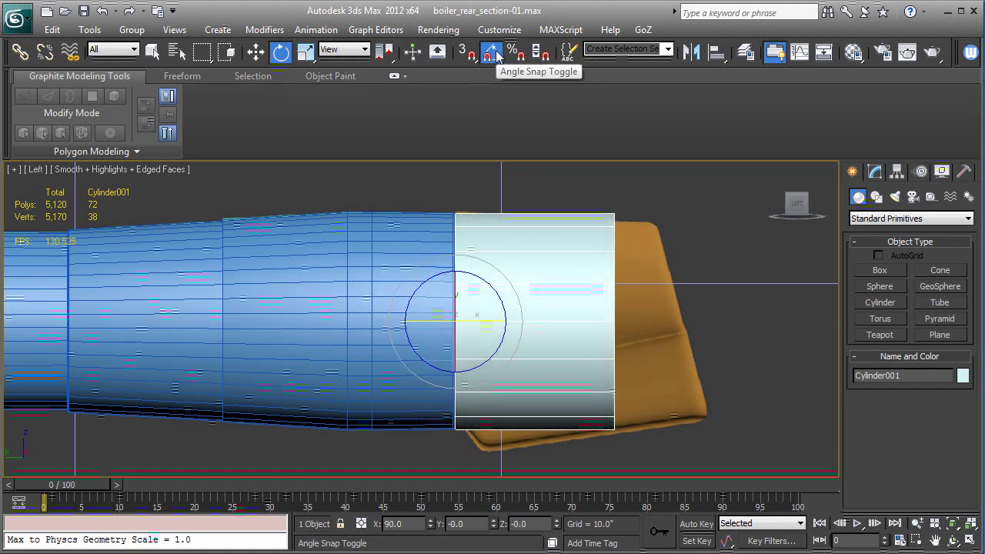
left_click(256, 51)
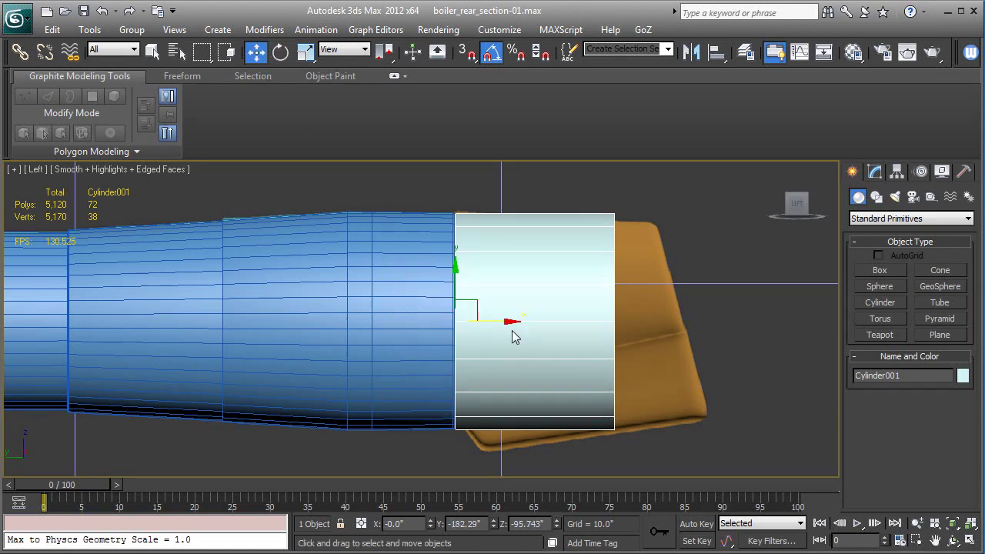
left_click_drag(508, 329, 578, 322)
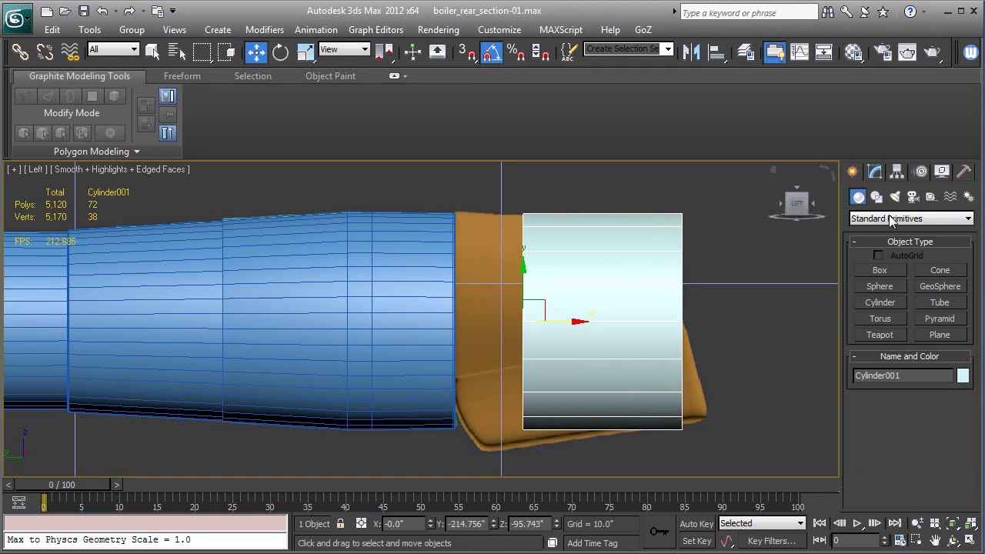
- Lengthen the cylinder to a height of about 124.7" and move its front end against the boiler's rear edge
left_click(875, 171)
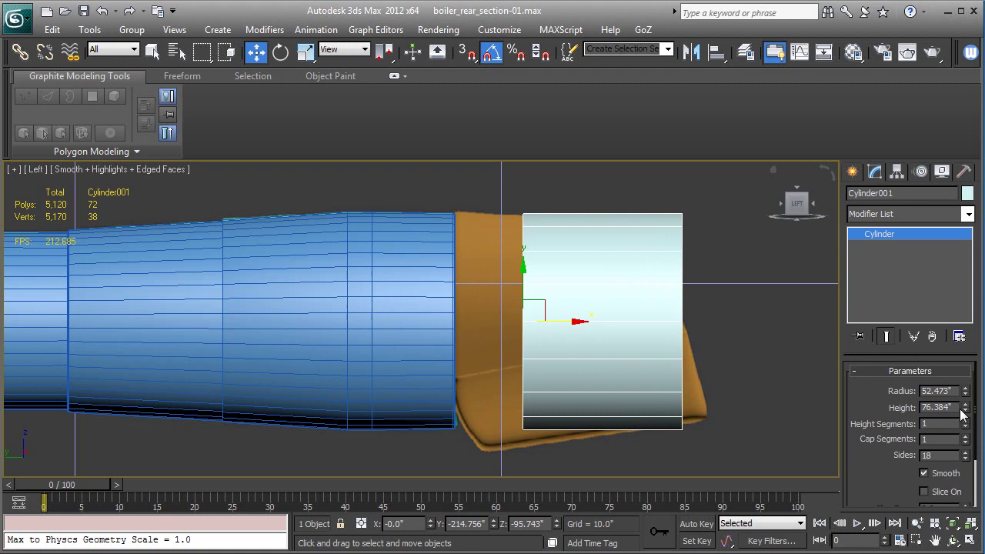
left_click_drag(966, 410, 970, 383)
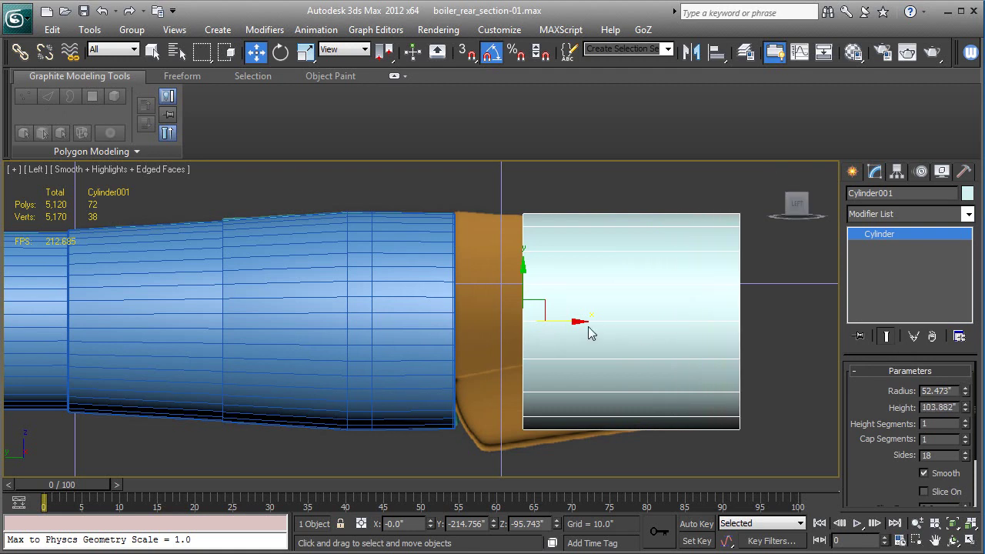
left_click_drag(578, 324, 510, 323)
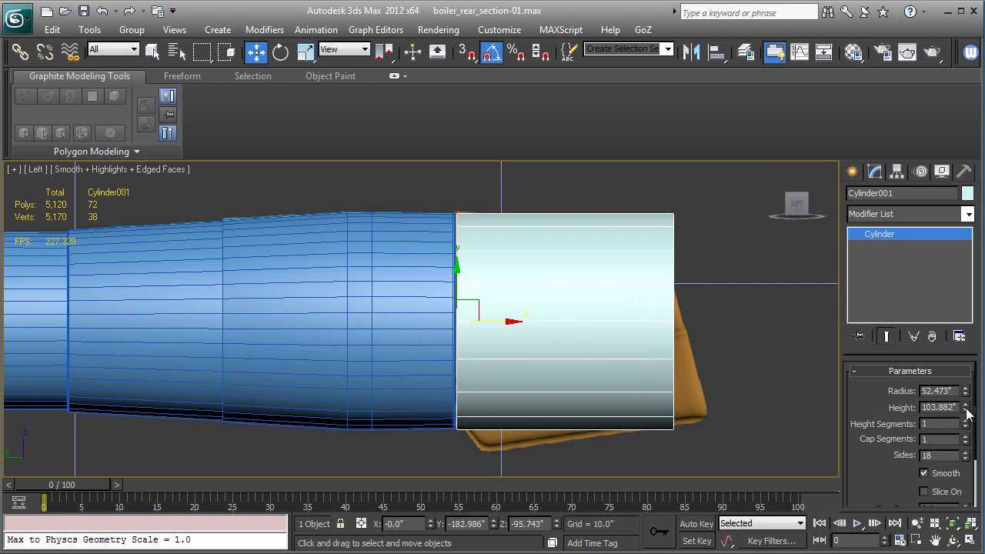
left_click_drag(969, 414, 969, 392)
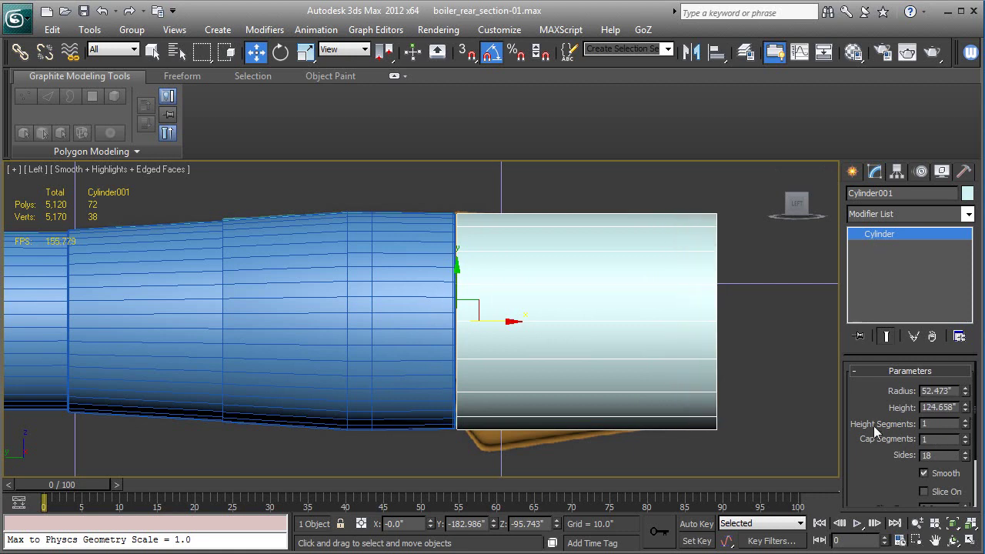
- Convert the cylinder to an Editable Poly and make it see-through over the orange firebox
right_click(870, 241)
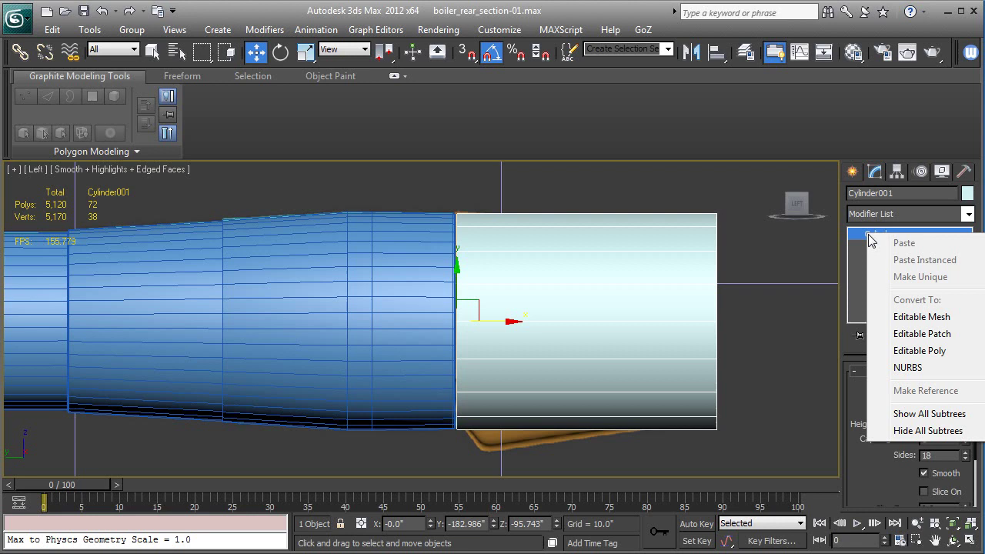
left_click(909, 352)
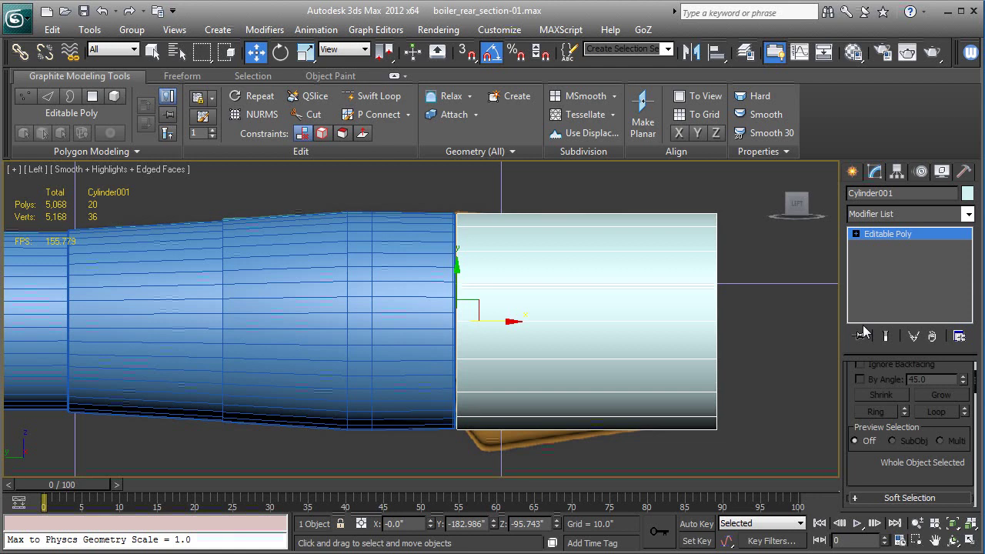
key("alt+x")
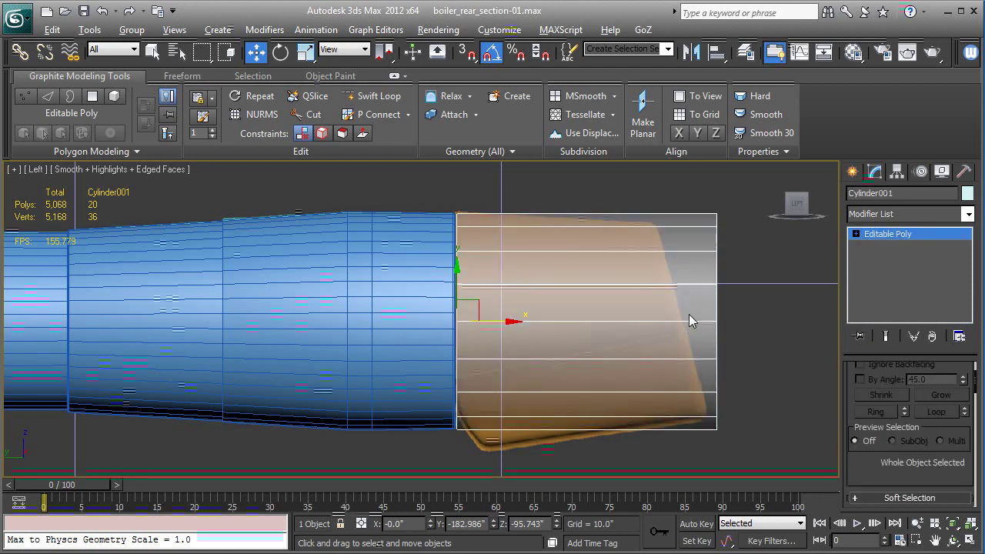
- Cut the cylinder with QuickSlice along the slanted rear edge of the orange firebox
middle_click_drag(689, 314, 542, 285)
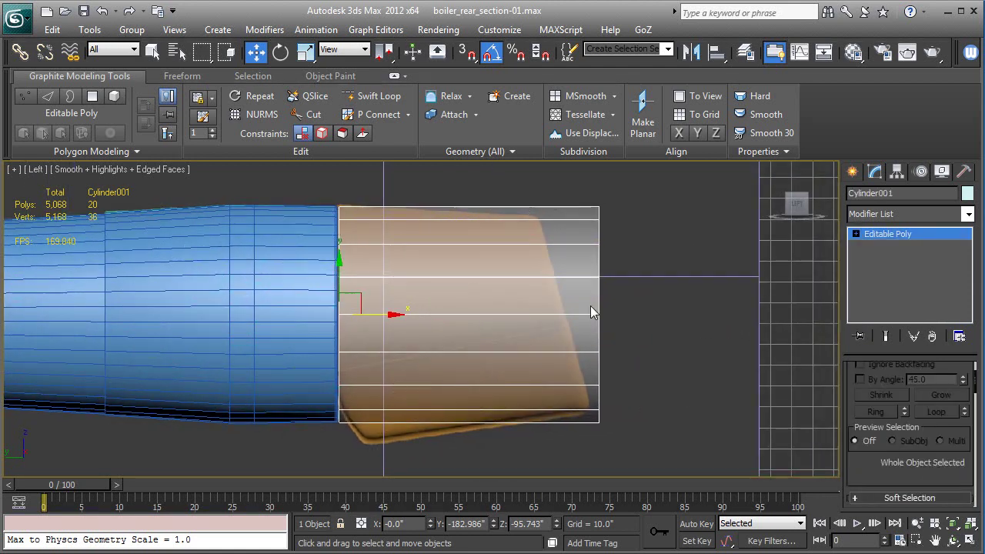
left_click(856, 233)
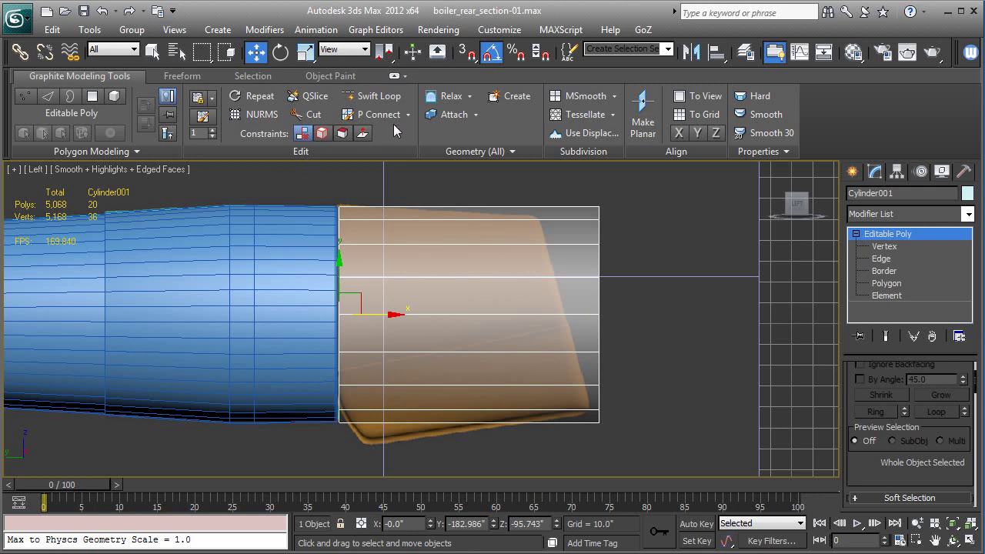
left_click(312, 97)
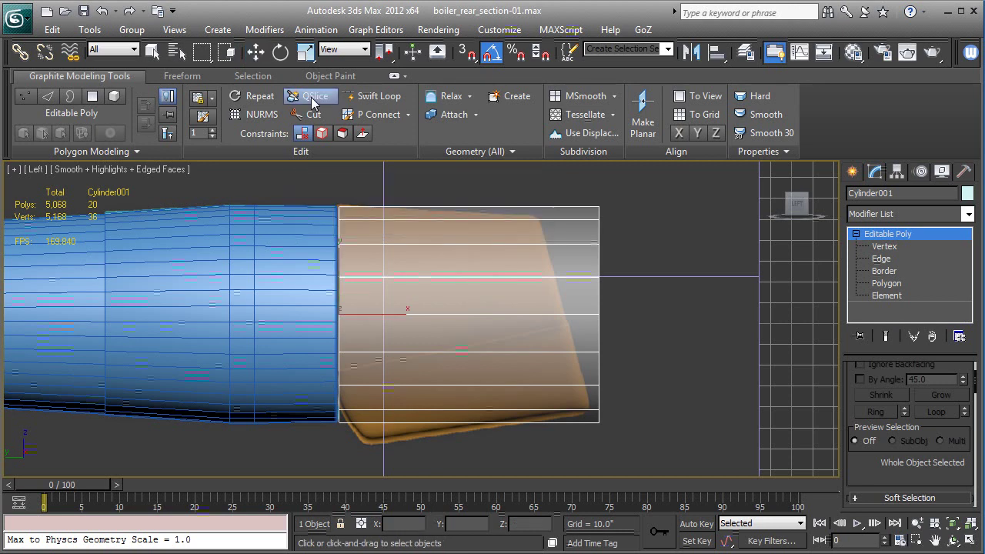
left_click(531, 205)
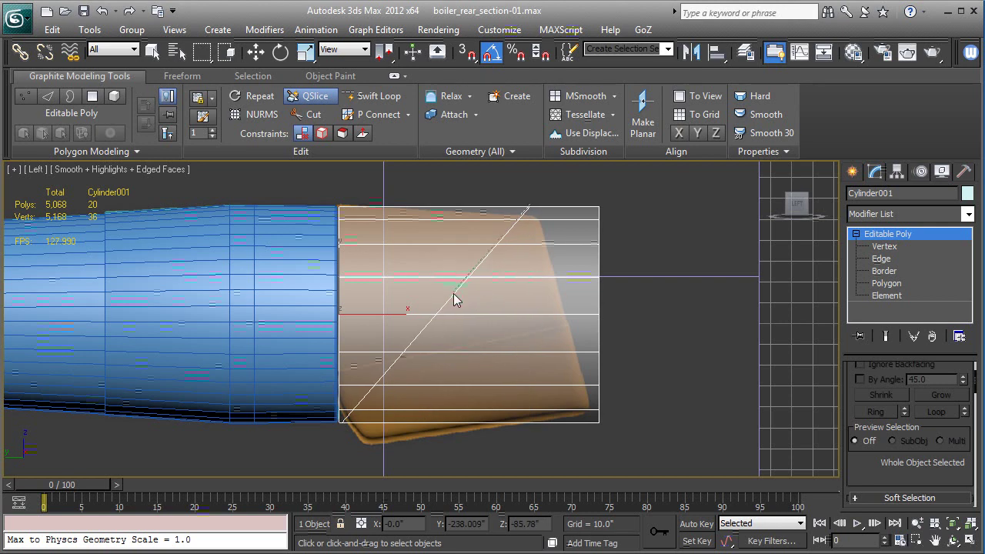
left_click(531, 331)
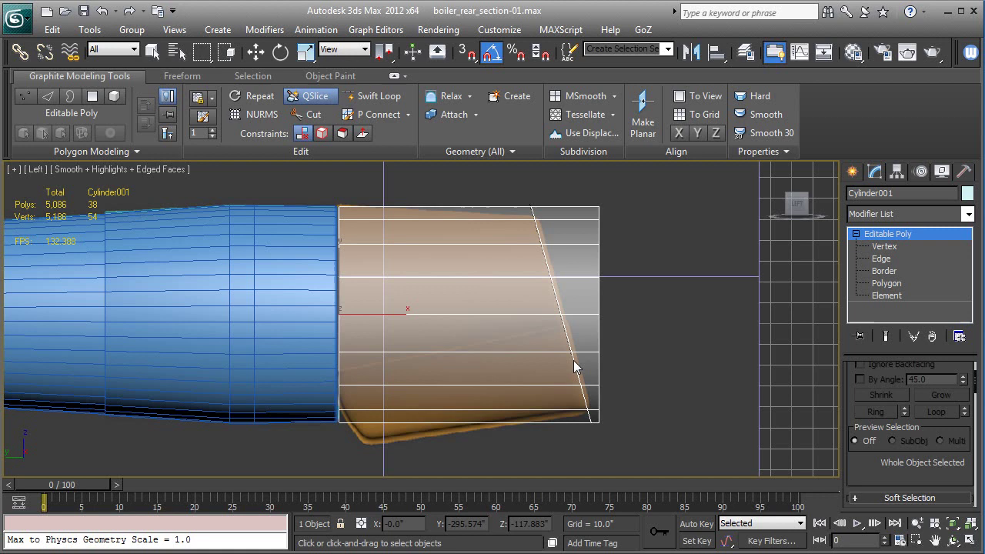
left_click(573, 360)
key("w")
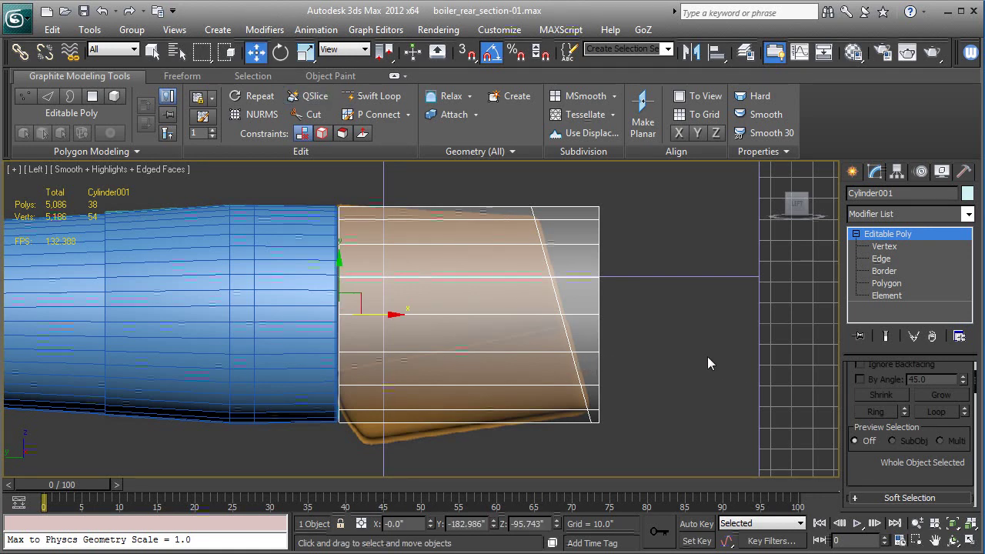
- Select the ring of lengthwise edges behind the slanted cut and delete it
left_click(880, 261)
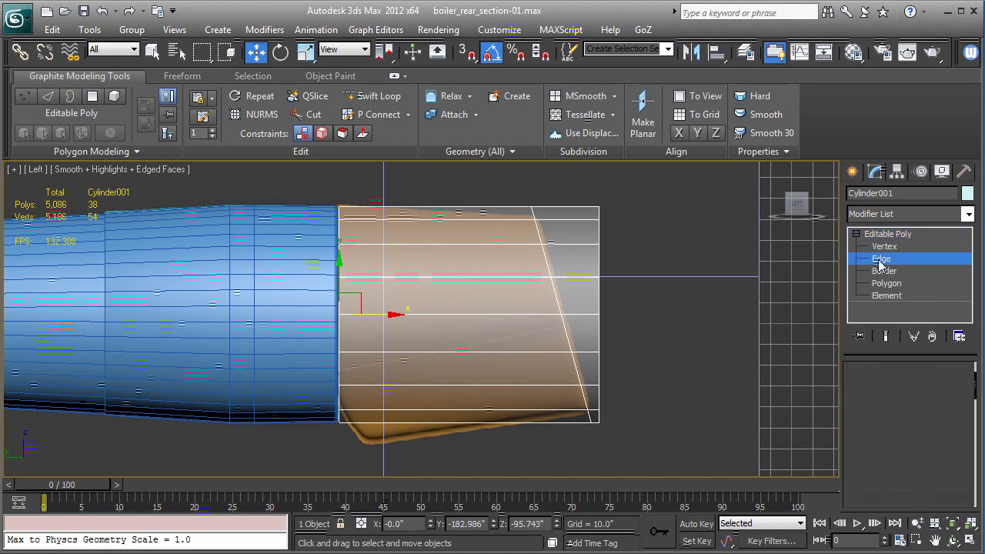
right_click(573, 221)
left_click(613, 112)
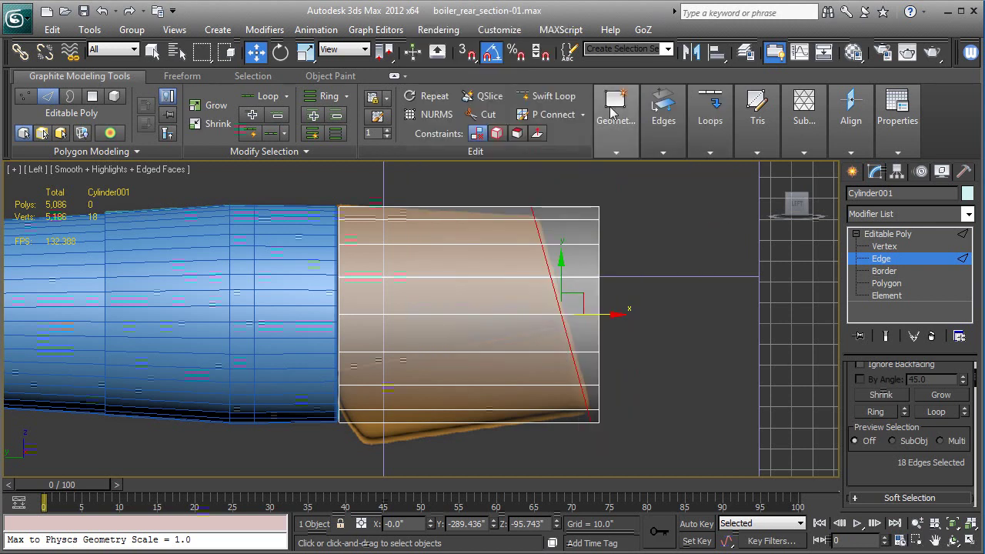
left_click(568, 221)
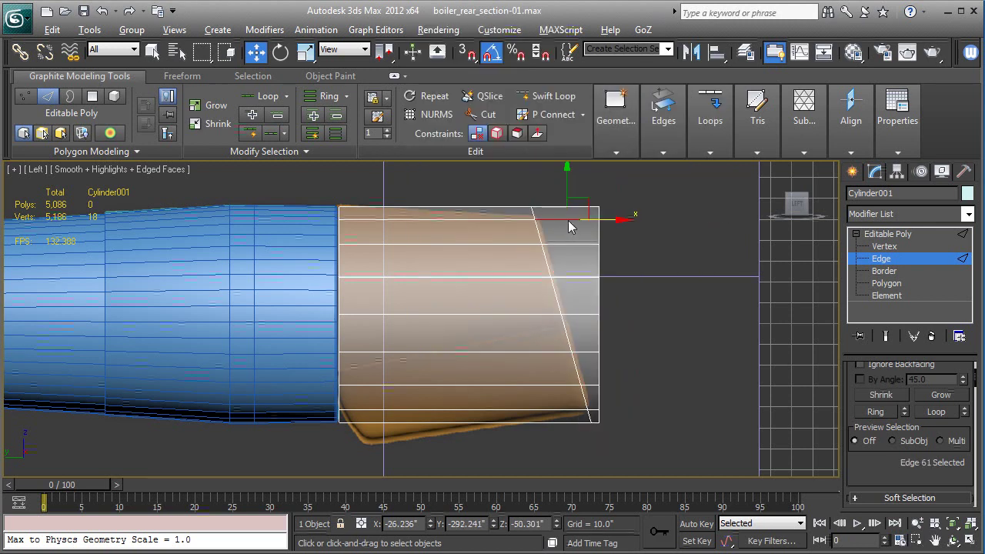
key("alt+r")
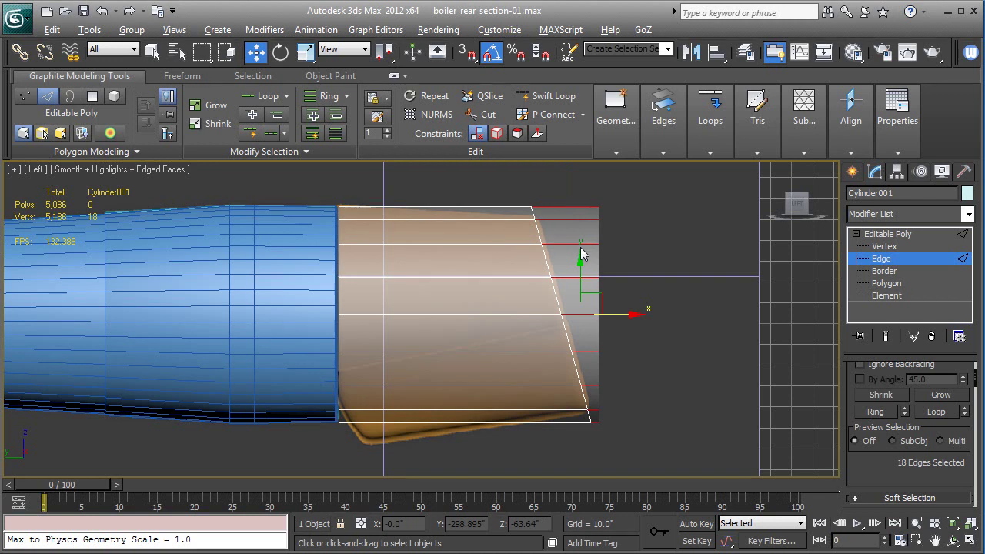
left_click(591, 261)
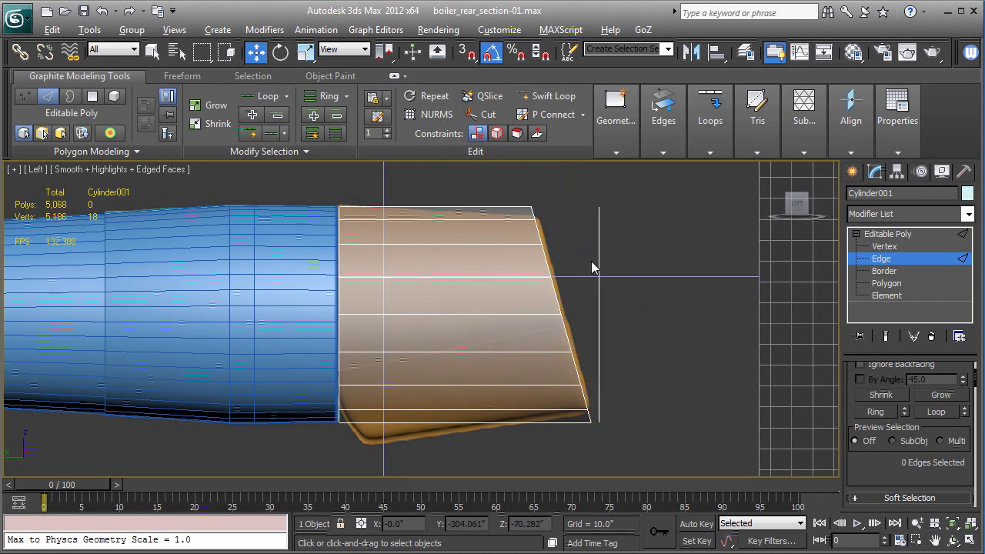
- Delete the detached end cap left behind the slanted cut as an element
left_click(886, 295)
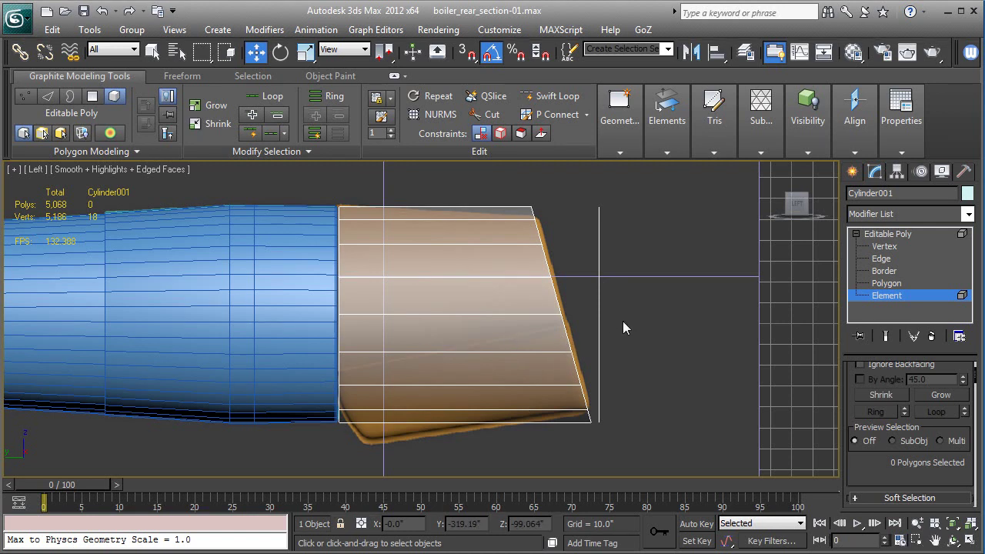
left_click_drag(622, 320, 595, 343)
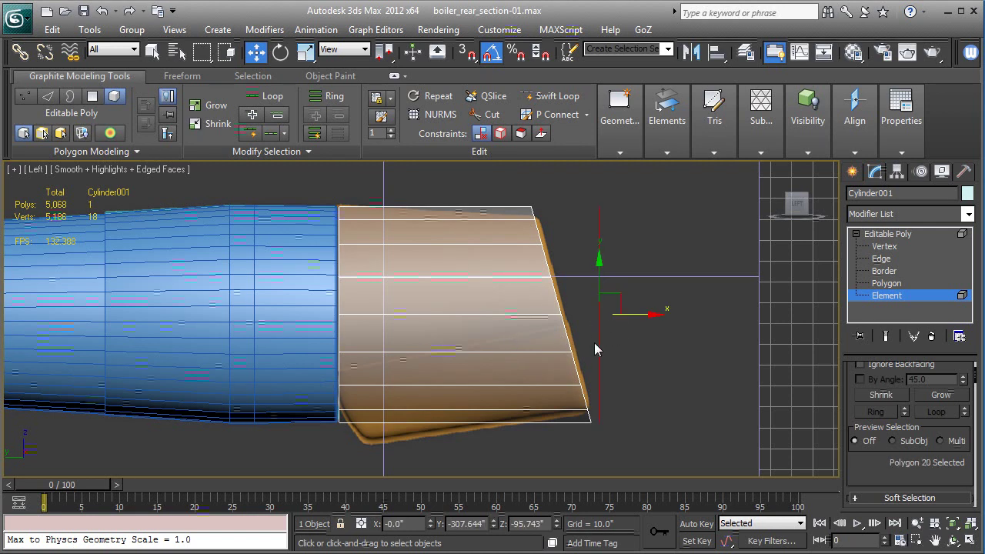
key("Delete")
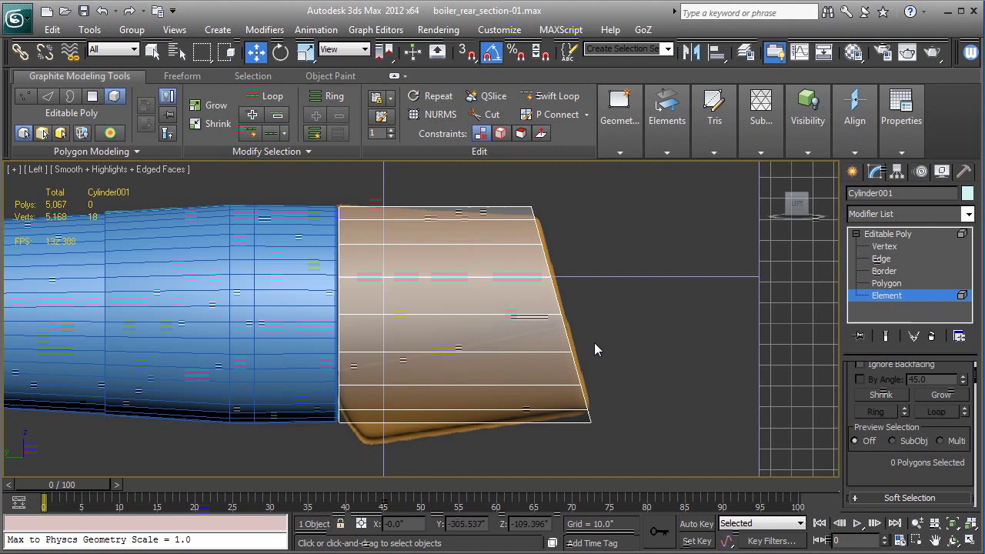
- Show the trimmed cylinder in the Perspective view and isolate it from the other objects
key("p")
middle_click_drag(615, 291, 626, 318, "alt")
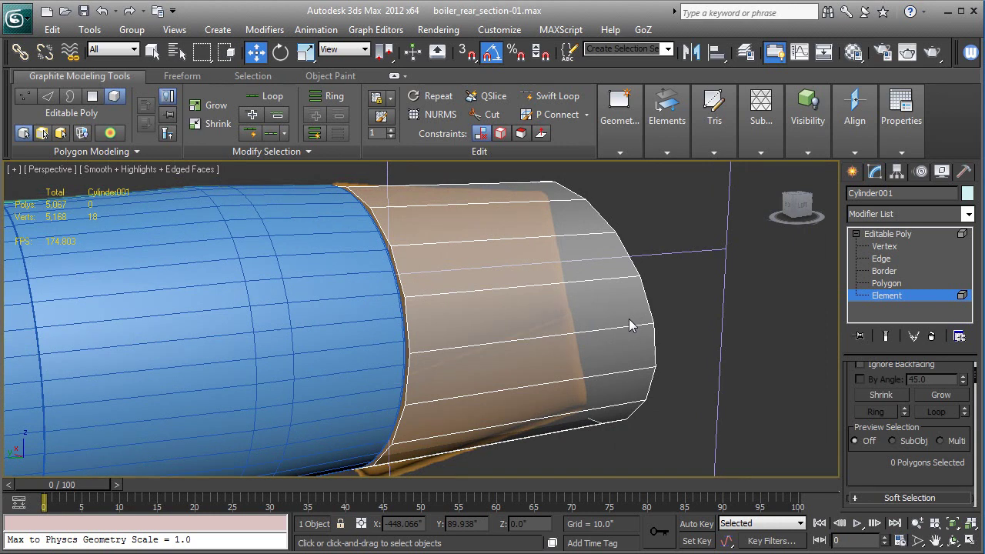
key("alt+q")
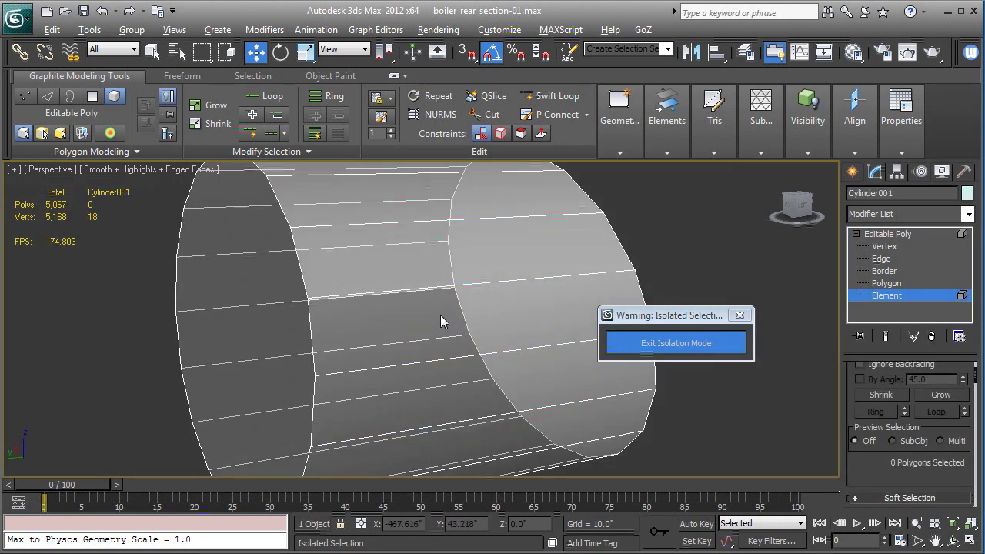
- Delete the polygon capping the cylinder's straight front end and exit isolation mode
middle_click_drag(440, 315, 464, 313, "alt")
scroll(371, 335, "up", 4)
scroll(371, 335, "down", 3)
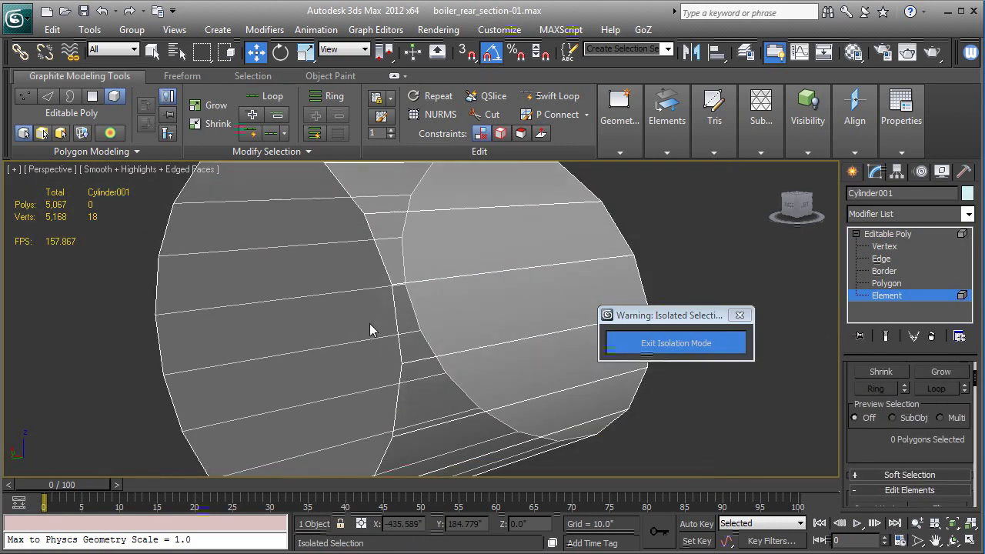
left_click(878, 283)
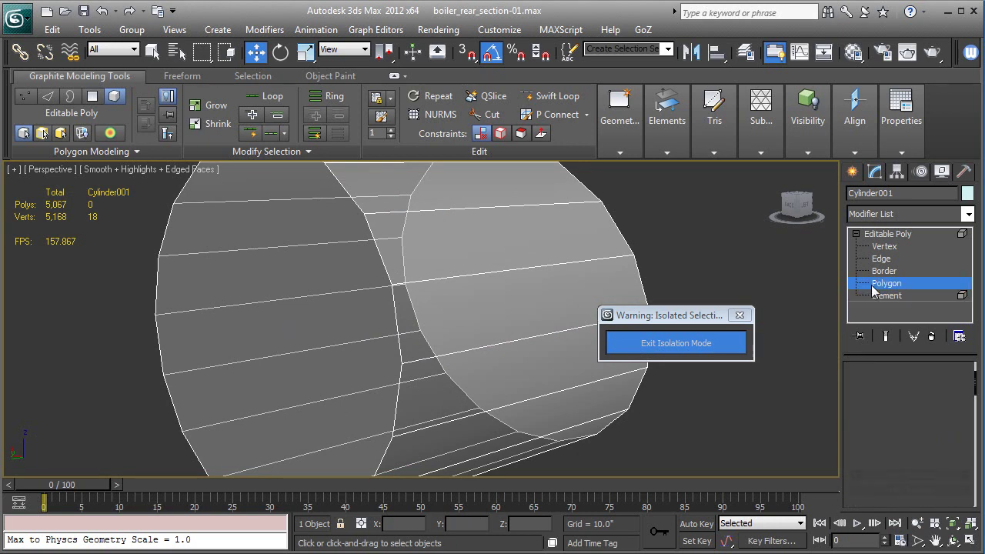
left_click(287, 332)
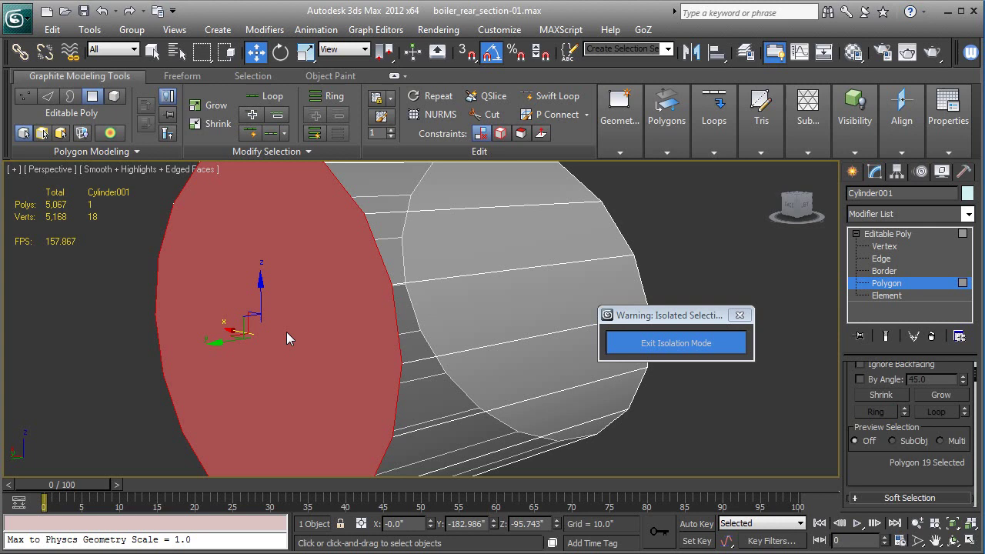
key("Delete")
middle_click_drag(359, 343, 253, 345, "alt")
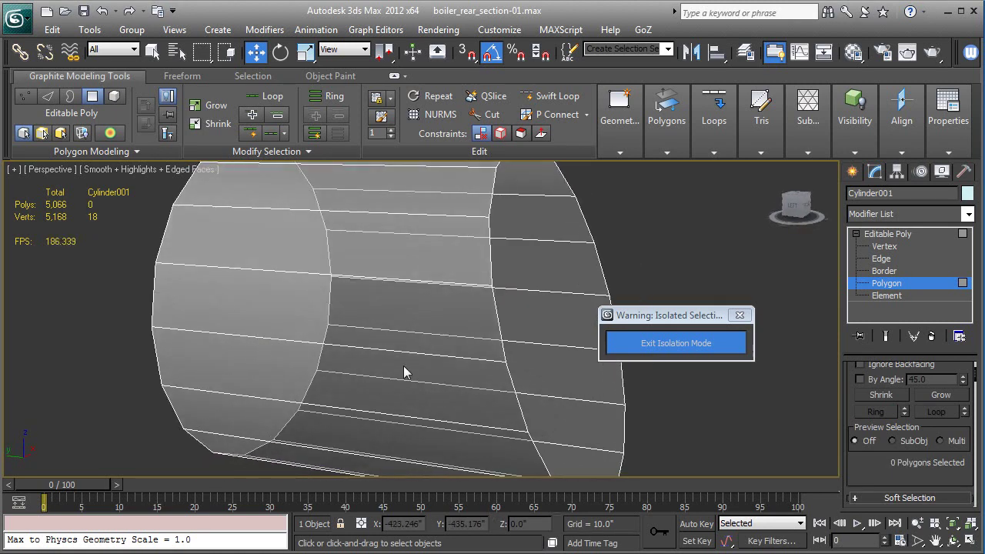
left_click(653, 345)
- Select the 16 vertices in the lower rows of both end rings and scale them slightly outward along X
middle_click_drag(651, 351, 475, 348, "alt")
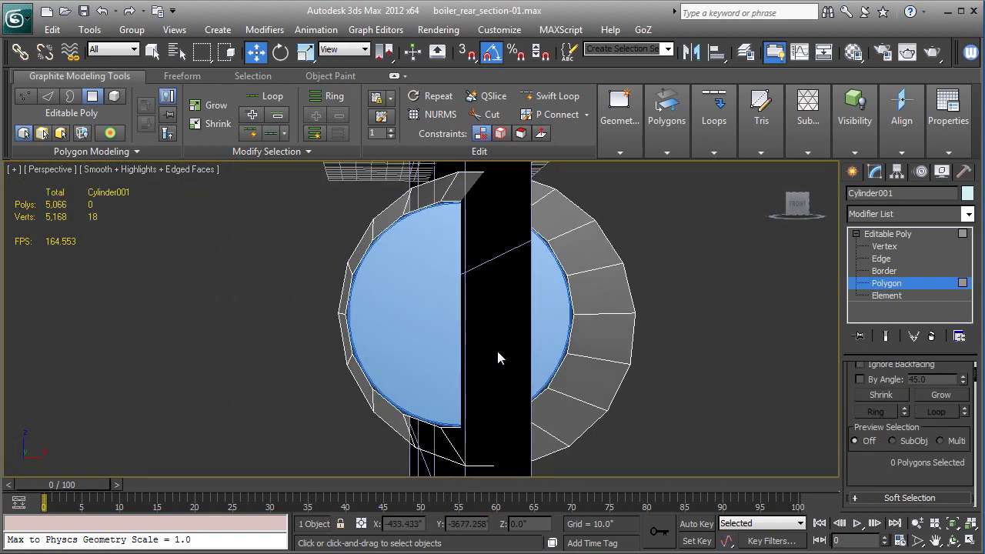
left_click(884, 247)
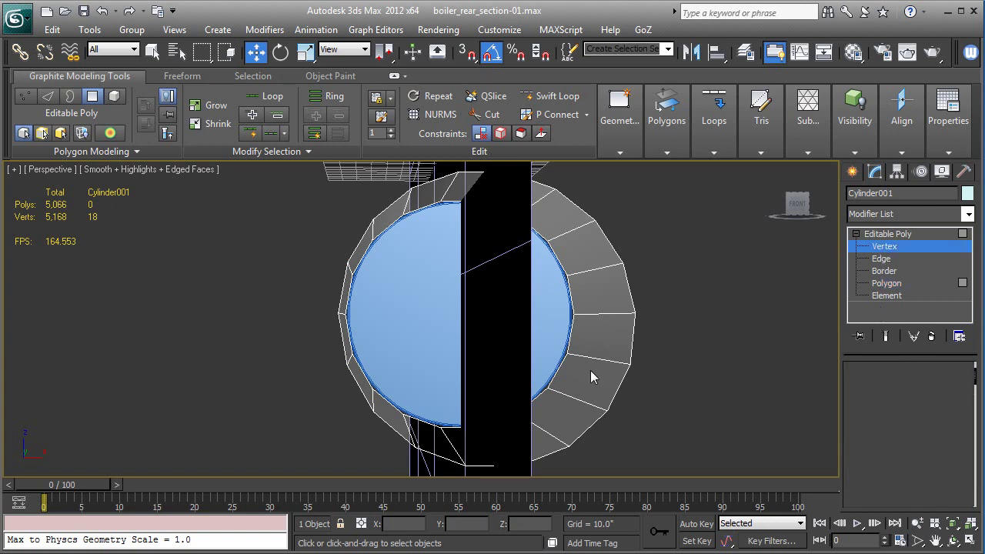
middle_click_drag(590, 370, 649, 403)
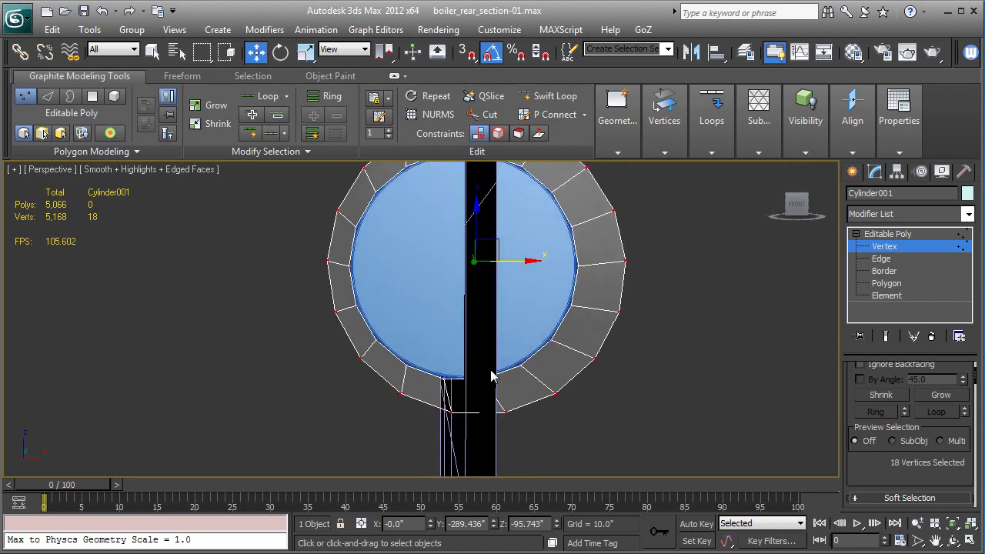
middle_click_drag(308, 344, 562, 330, "alt")
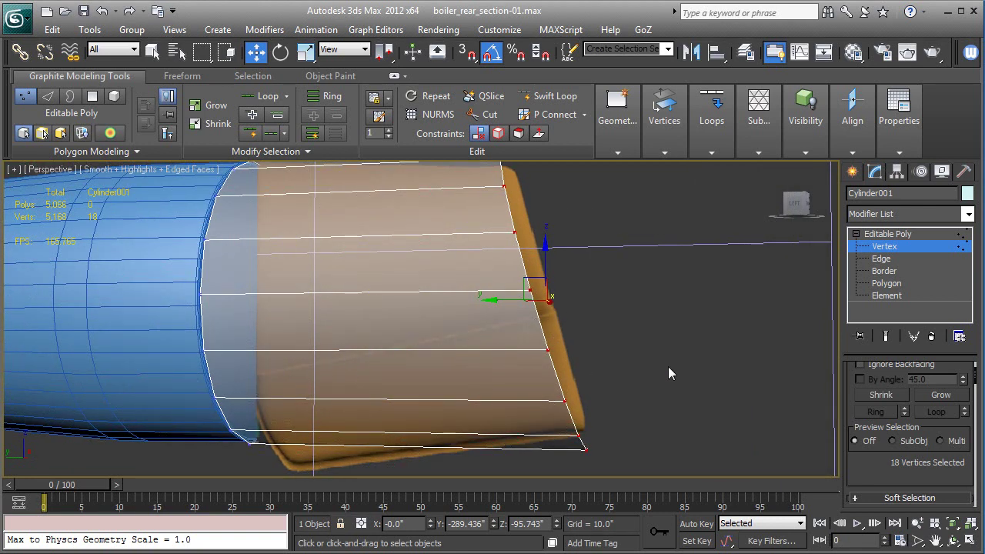
key("l")
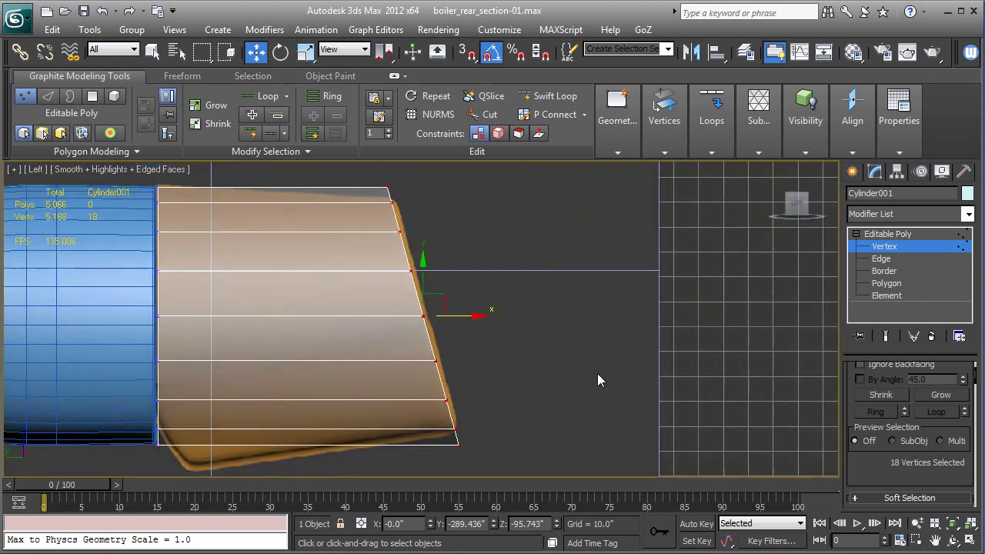
middle_click_drag(597, 374, 599, 347)
left_click_drag(576, 408, 199, 265)
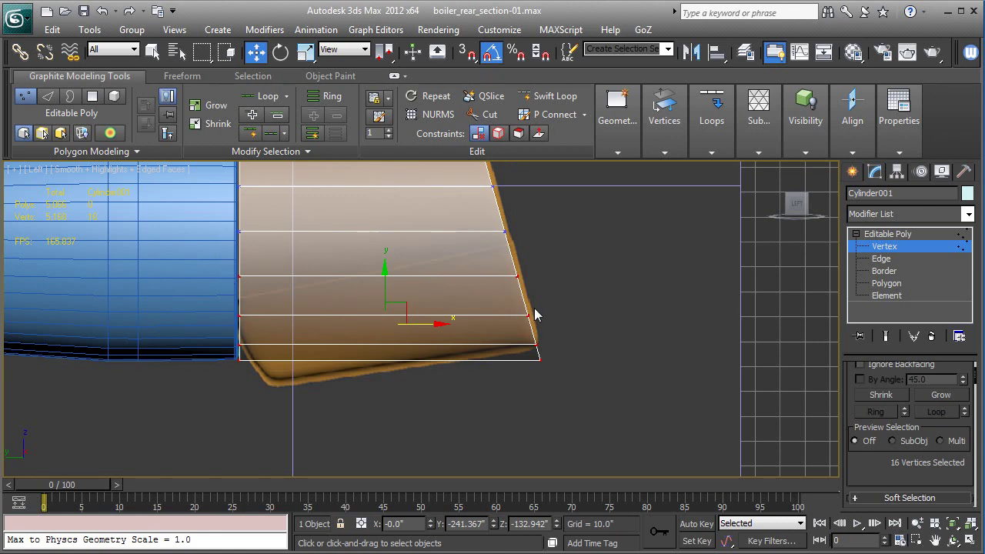
key("p")
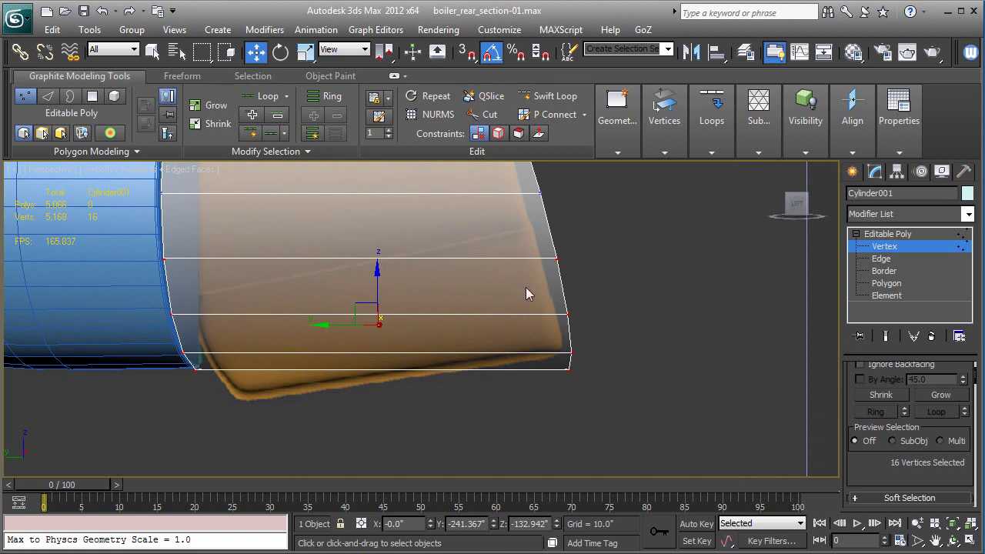
middle_click_drag(525, 292, 384, 308, "alt")
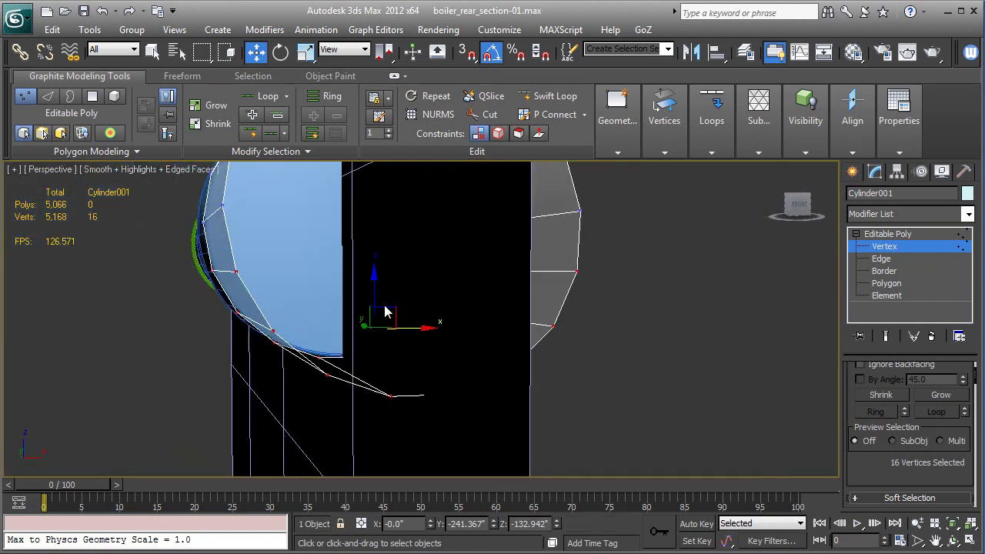
middle_click_drag(387, 312, 340, 347)
key("r")
middle_click_drag(392, 315, 339, 355, "alt")
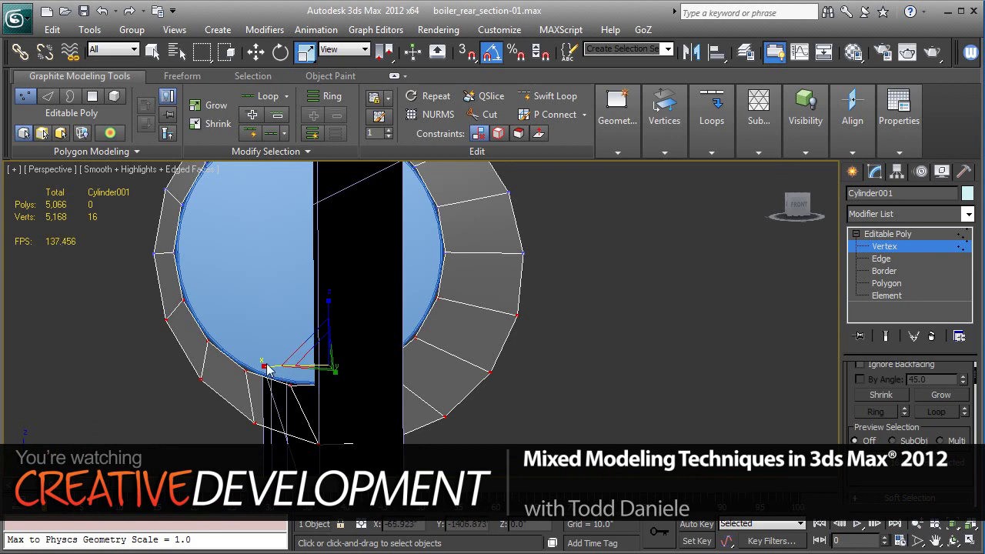
left_click_drag(266, 368, 265, 369)
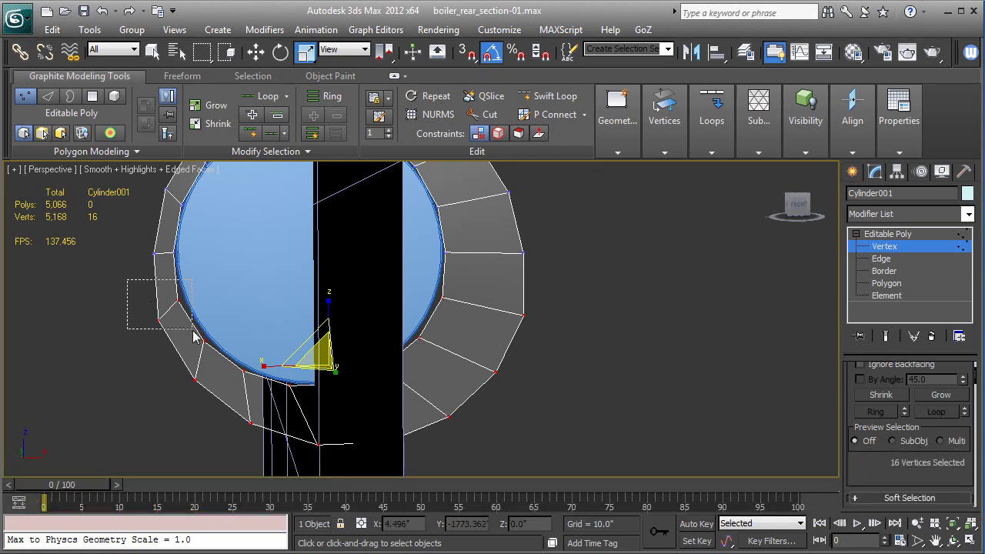
- Deselect the uppermost selected vertices on both sides and widen the remaining 12 lower vertices along X until the sides run straight down
left_click_drag(191, 348, 227, 331, "alt")
left_click_drag(434, 286, 487, 308, "alt")
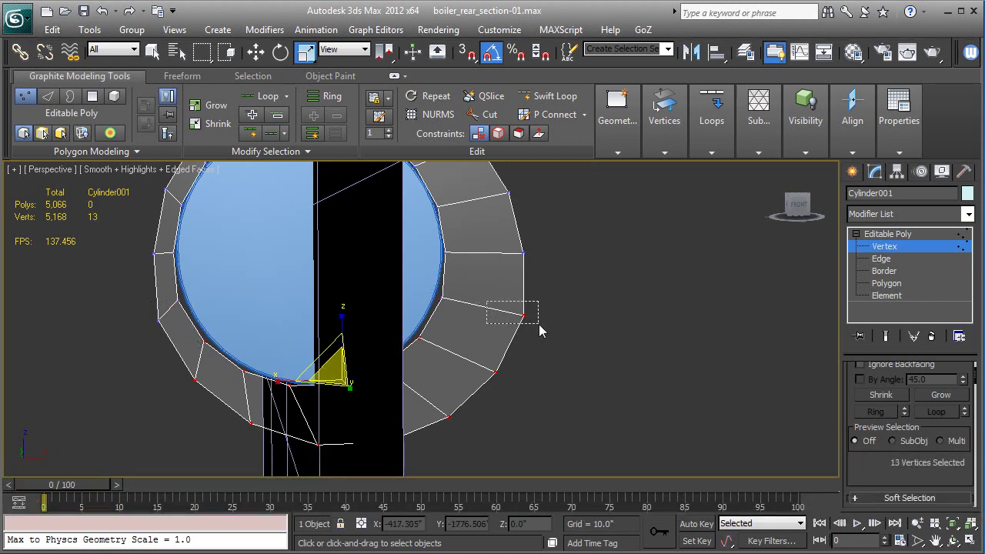
left_click_drag(539, 326, 539, 326, "alt")
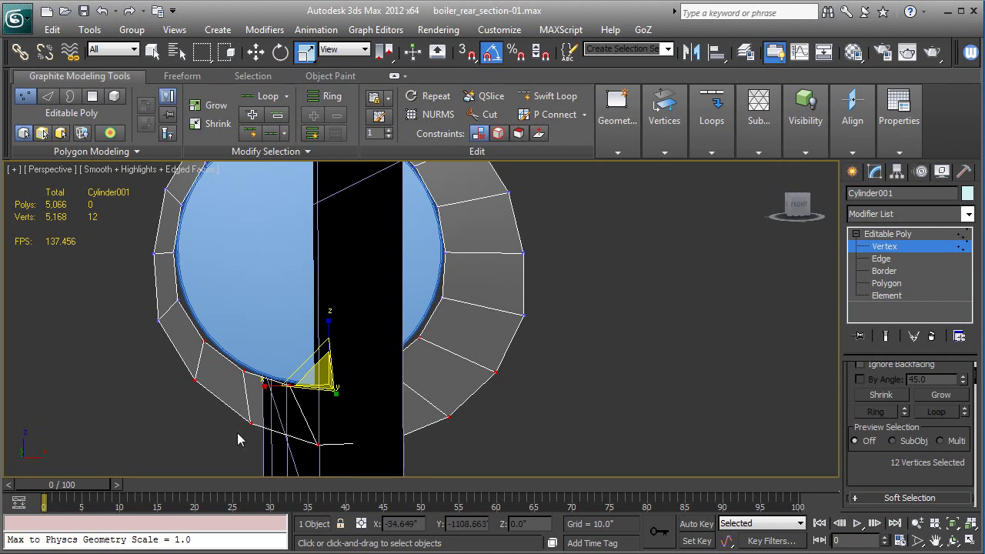
left_click_drag(269, 396, 257, 394)
- Drop the next row of vertices from the selection and scale the lowest eight outward along X
left_click_drag(88, 294, 186, 409)
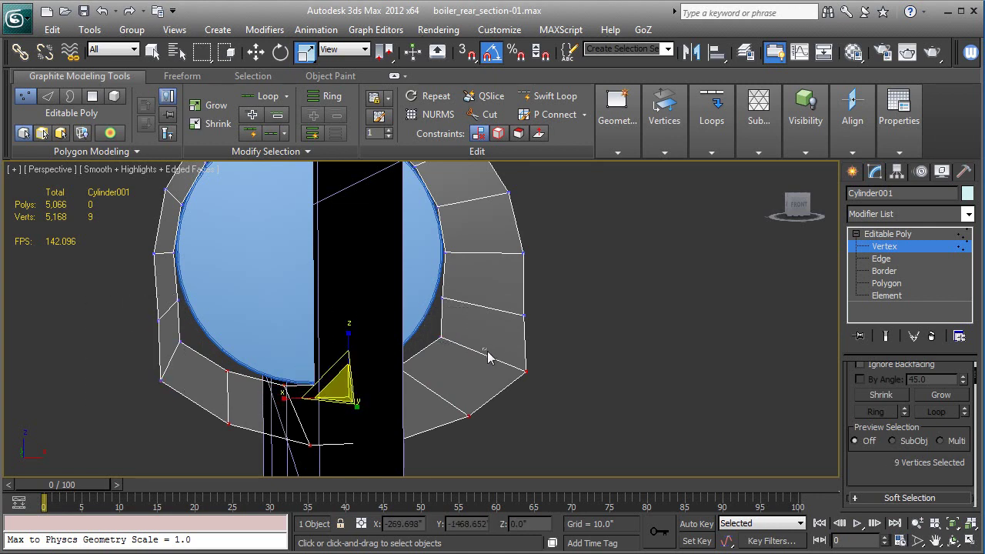
left_click_drag(544, 386, 545, 385, "alt")
middle_click_drag(544, 386, 482, 374, "alt")
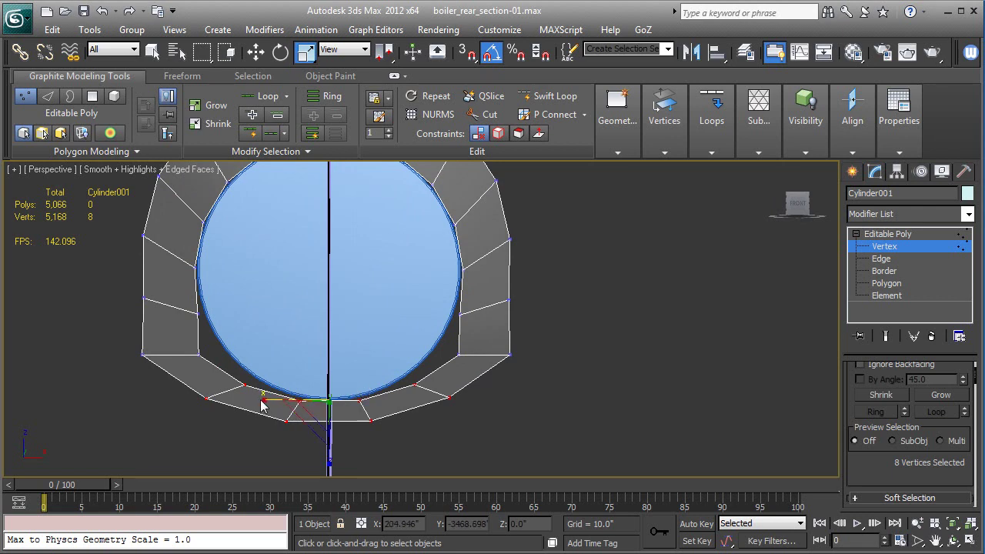
left_click_drag(262, 406, 243, 407)
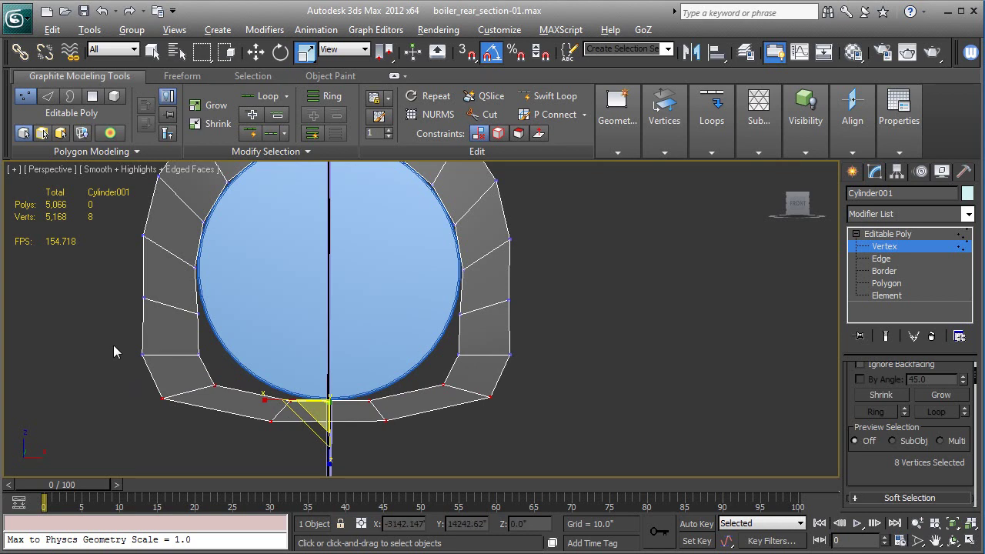
- Keep only the four bottommost vertices selected and scale them along X to widen the flat underside
left_click_drag(110, 344, 231, 418)
left_click_drag(414, 373, 526, 413)
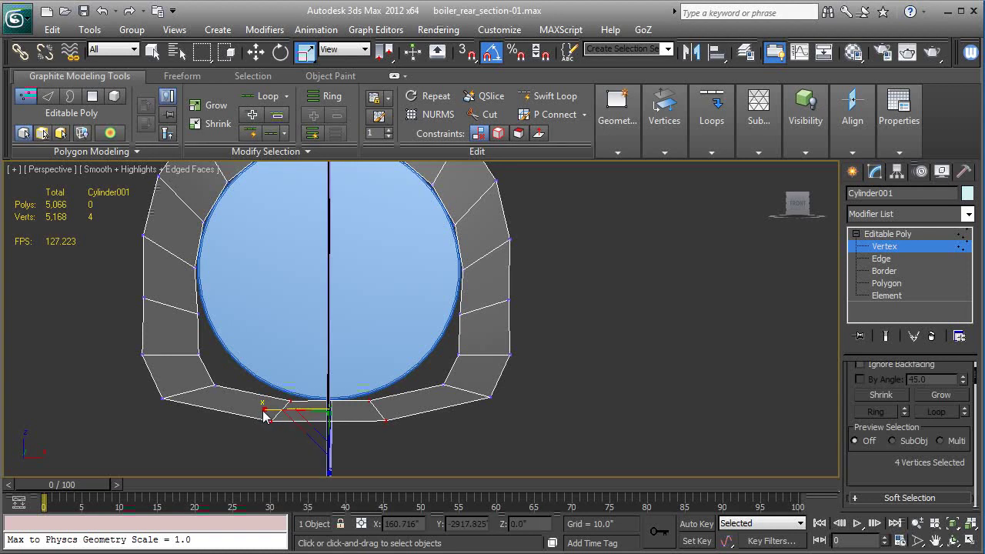
left_click_drag(265, 416, 221, 411)
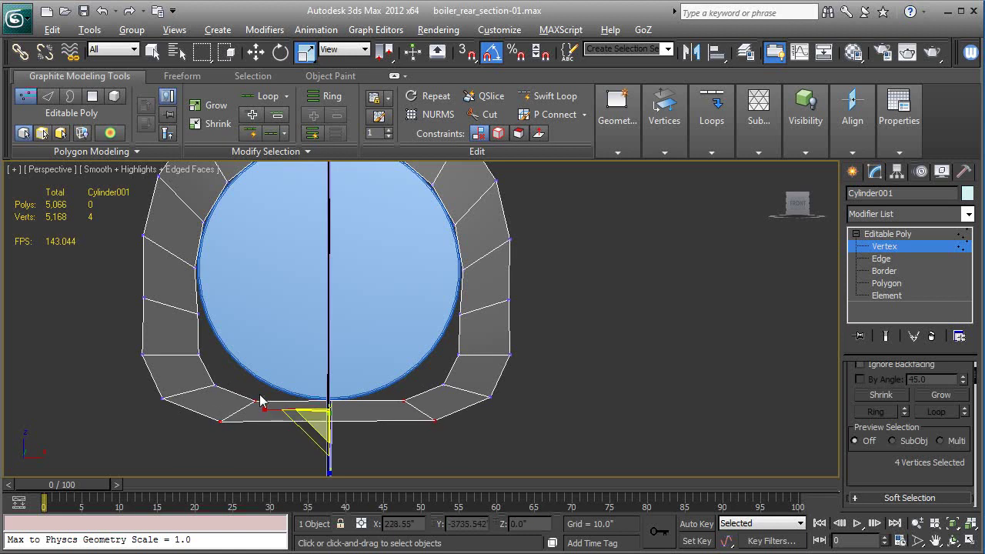
- Turn off the cylinder's see-through display and add a TurboSmooth modifier to the whole object
mouse_move(260, 403)
middle_mouse_down("alt")
mouse_move(385, 404)
mouse_move(459, 392)
mouse_move(455, 377)
mouse_move(562, 377)
mouse_move(346, 374)
mouse_move(400, 378)
middle_mouse_up("alt")
key("alt+x")
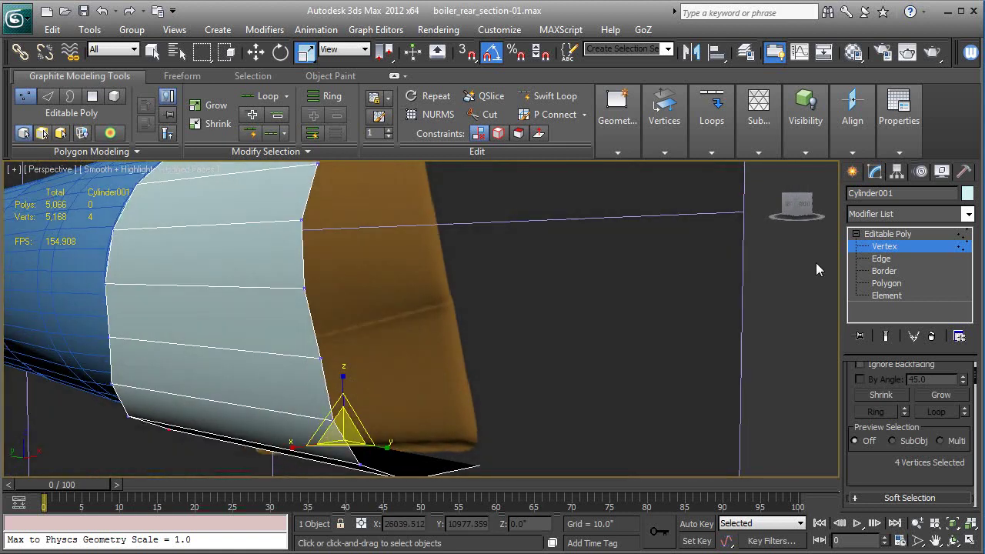
left_click(890, 233)
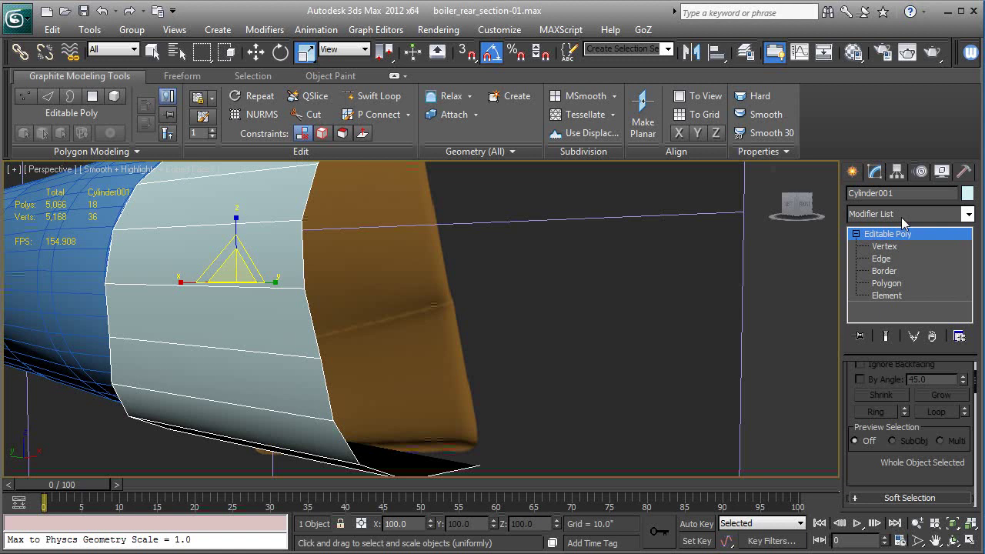
left_click(901, 217)
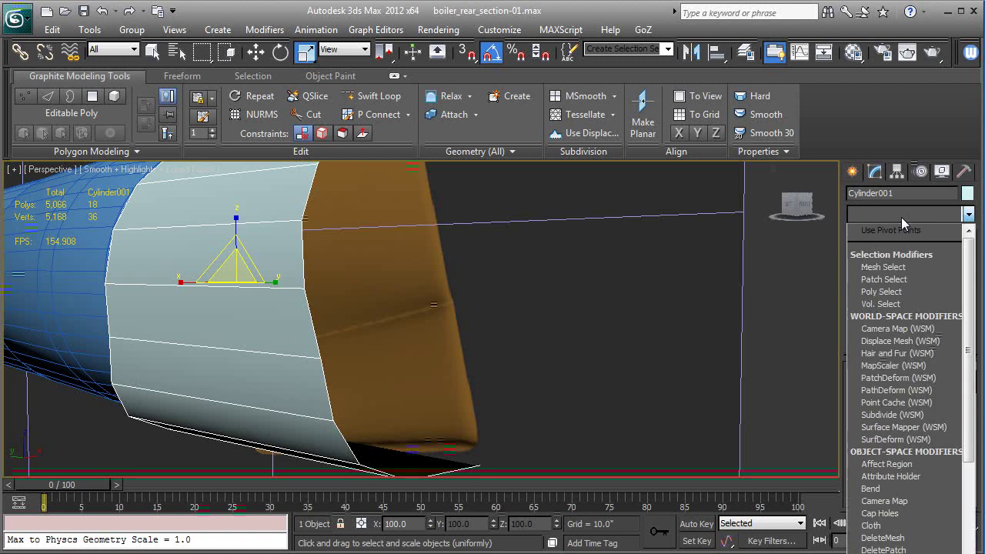
left_click(967, 216)
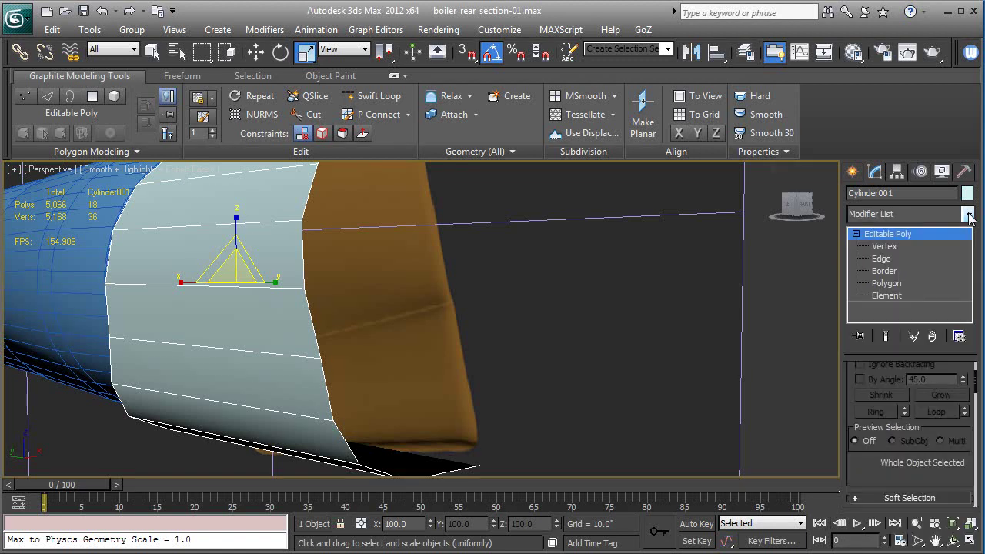
left_click(968, 216)
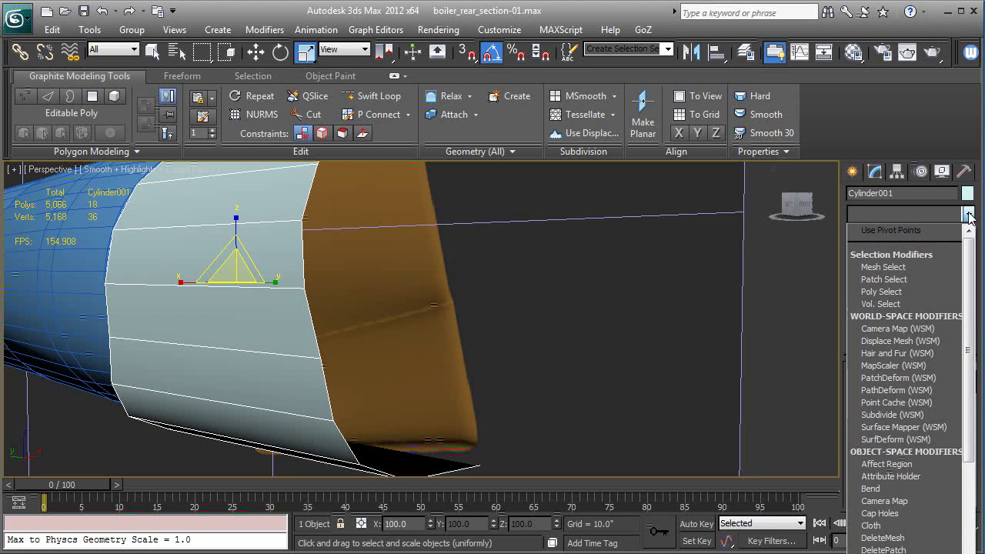
type("tu")
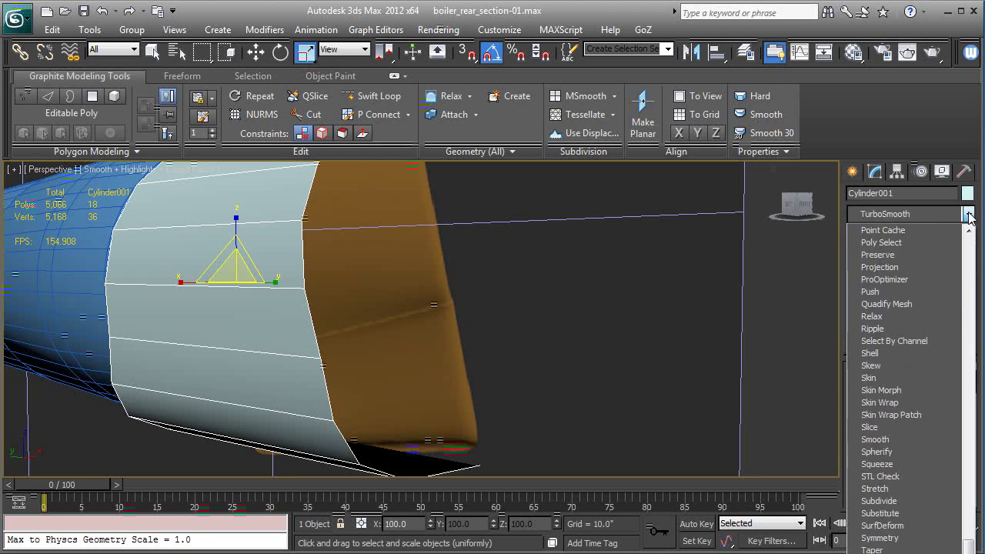
key("Return")
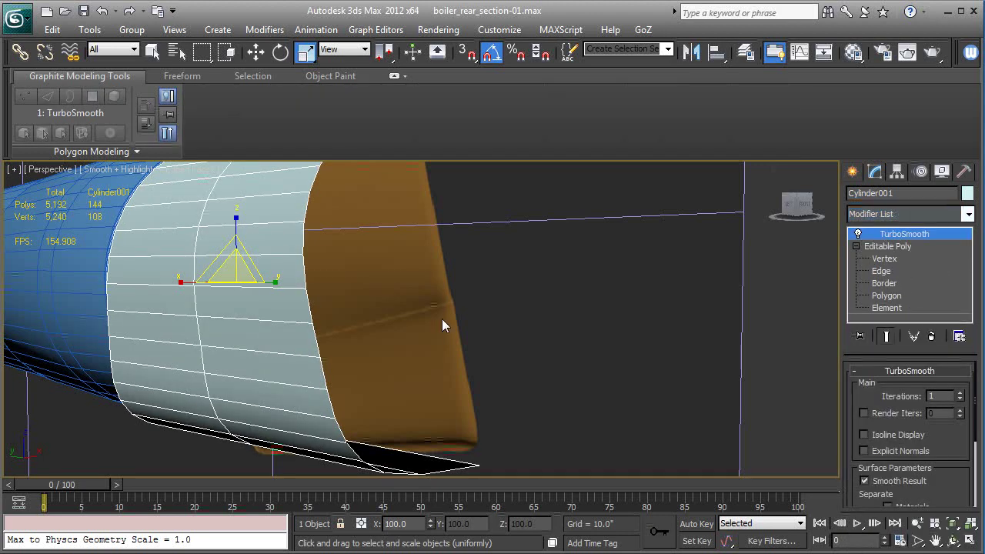
- Inspect the smoothed cylinder with and without edged faces and switch off the TurboSmooth effect
scroll(441, 323, "up", 3)
middle_click_drag(526, 324, 539, 348, "alt")
key("F4")
key("F4")
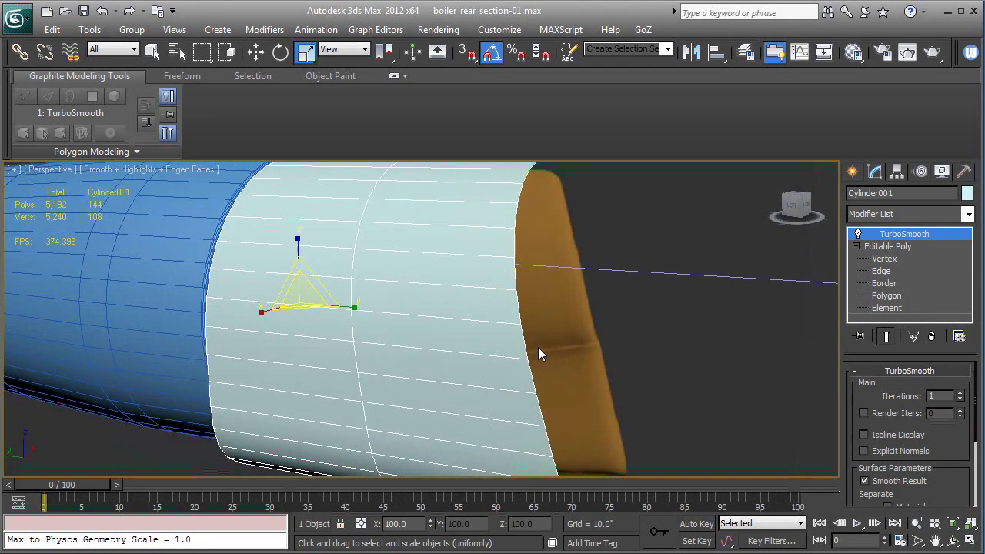
left_click(859, 234)
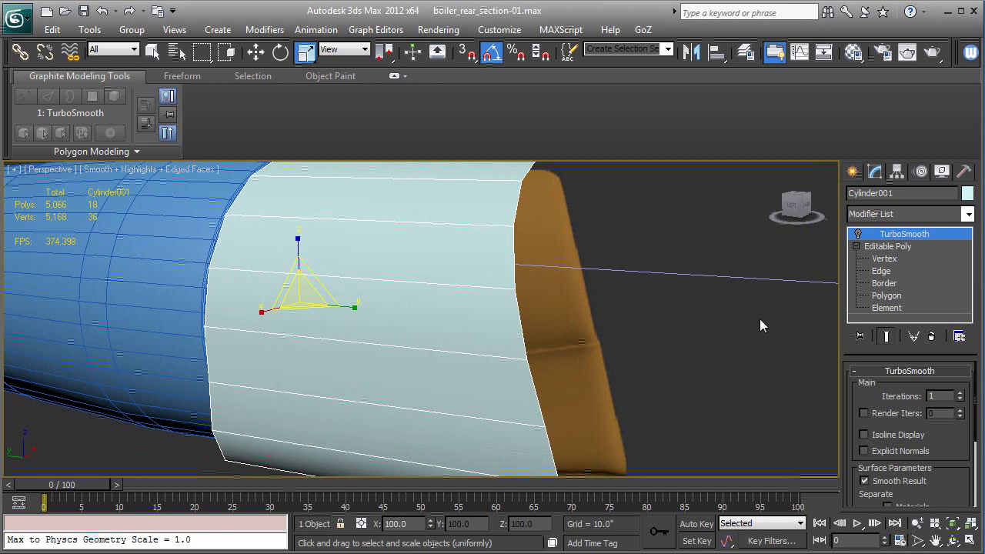
- Select the open borders at both ends of the cylinder and close them with Cap Poly
left_click(884, 284)
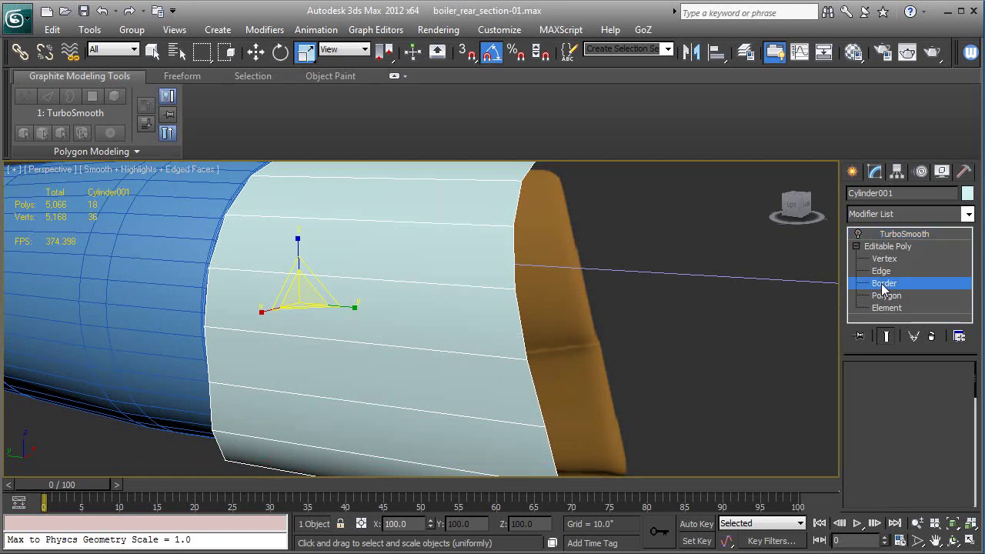
left_click(525, 331)
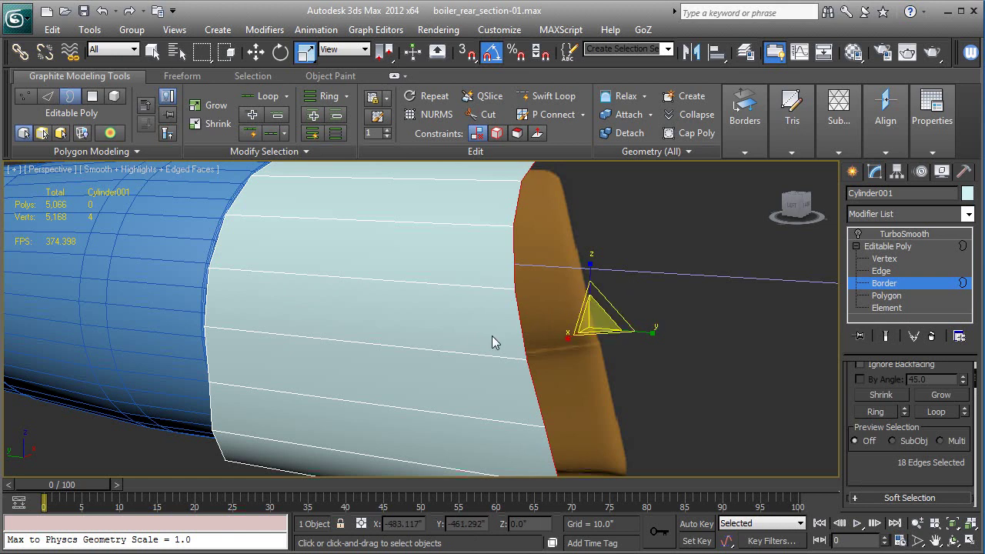
middle_click_drag(492, 335, 473, 325, "alt")
middle_click_drag(405, 354, 352, 358, "alt")
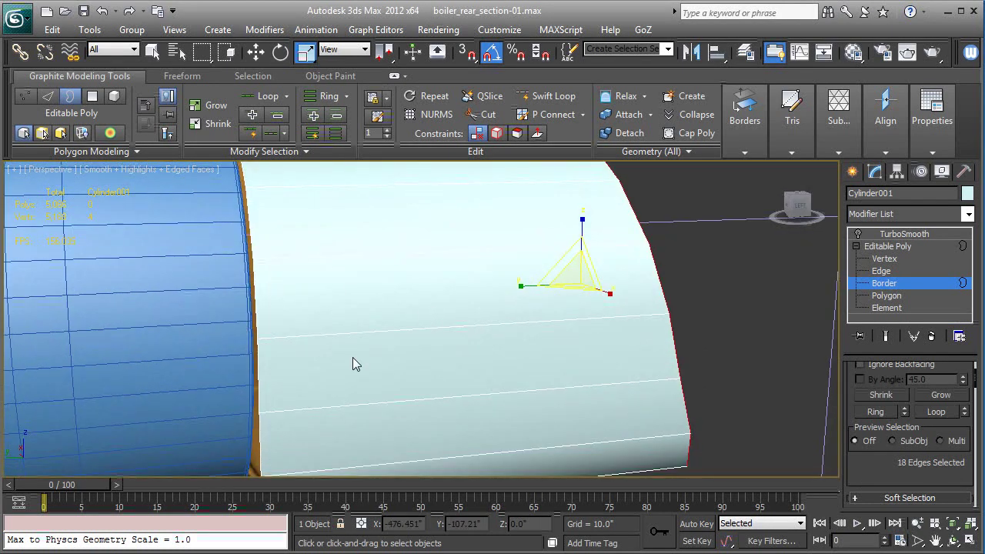
left_click(258, 408, "ctrl")
middle_click_drag(411, 388, 527, 248, "alt")
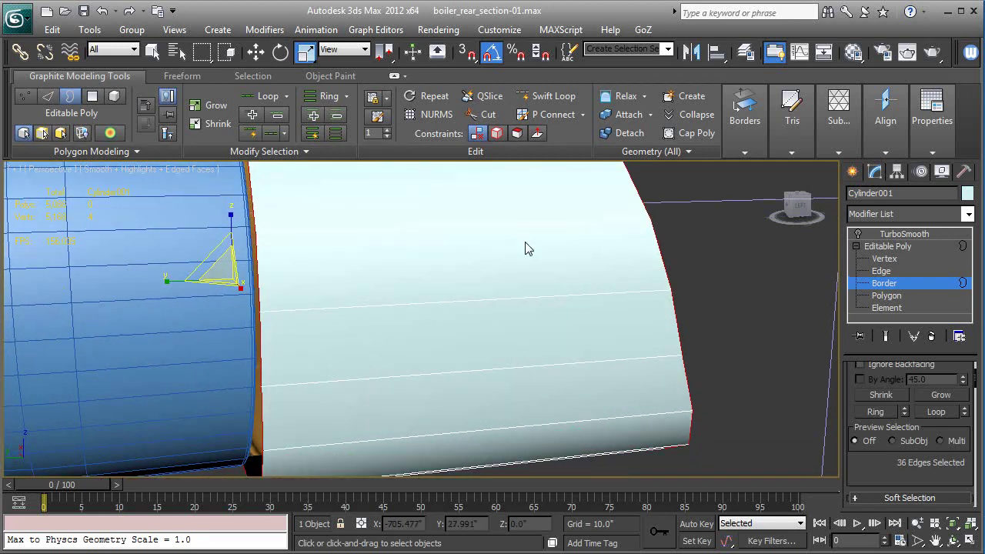
left_click(684, 136)
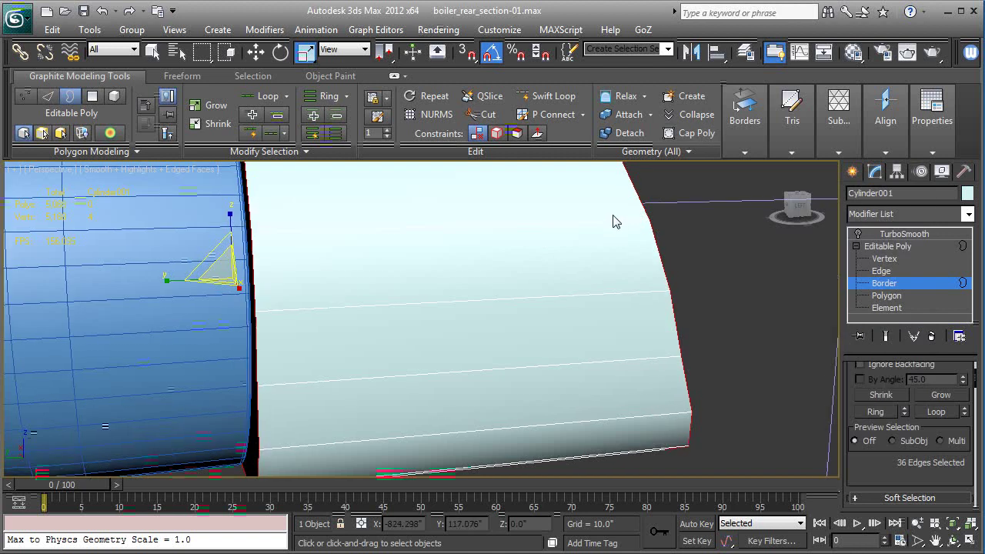
- Inspect how the capped cylinder looks with TurboSmooth on and edged faces hidden, and restore the unsmoothed edged display
scroll(513, 216, "down", 4)
scroll(512, 216, "down", 2)
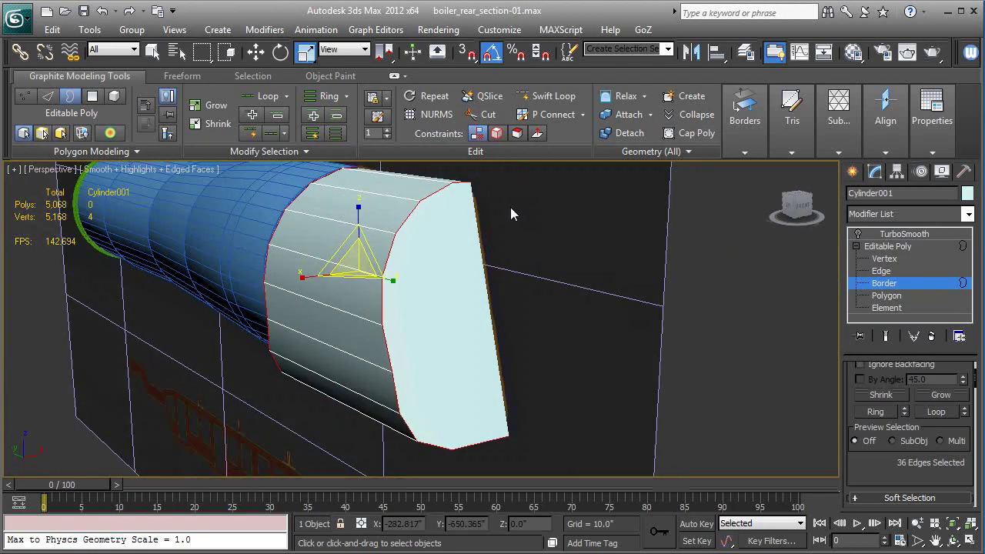
middle_click_drag(513, 216, 576, 218, "alt")
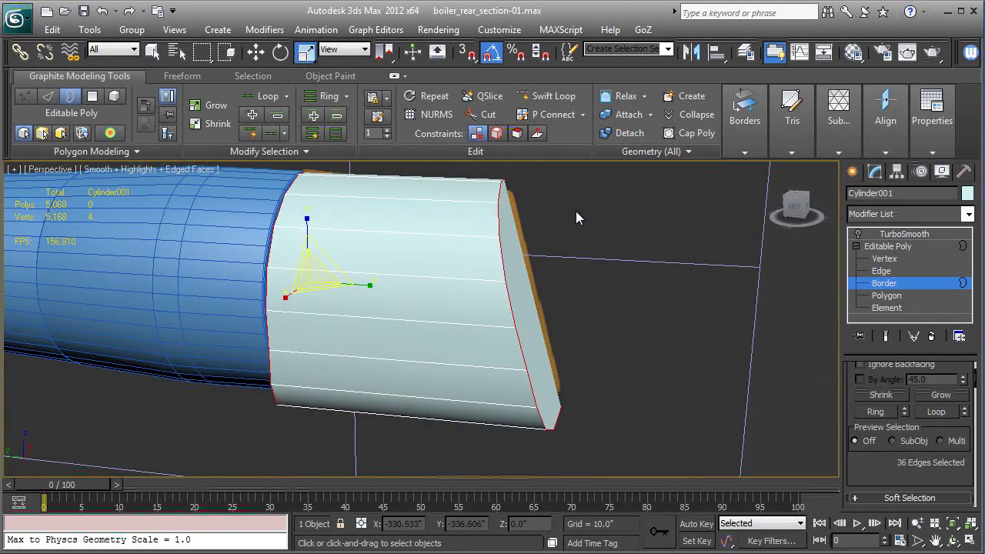
left_click(897, 246)
left_click(870, 235)
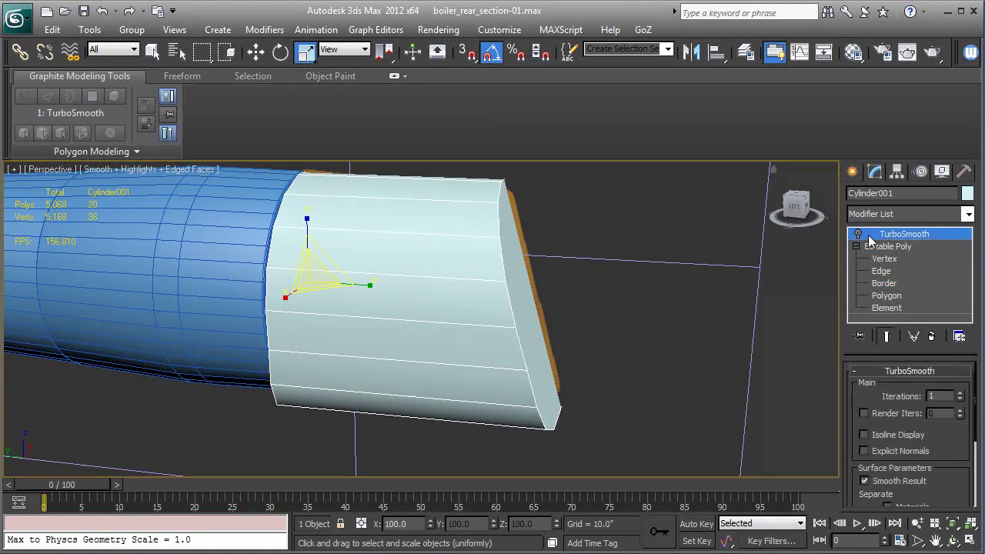
left_click(859, 235)
key("F4")
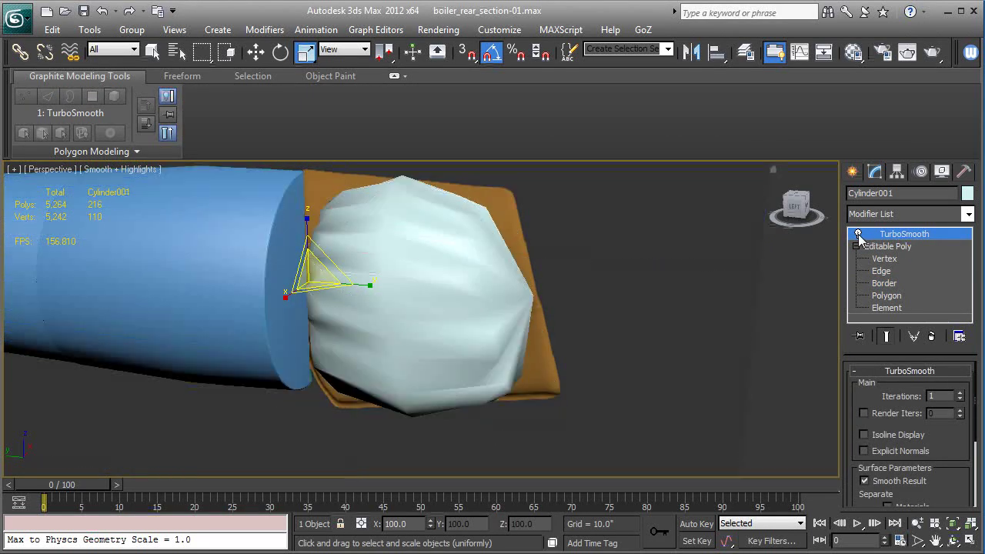
left_click(858, 235)
key("F4")
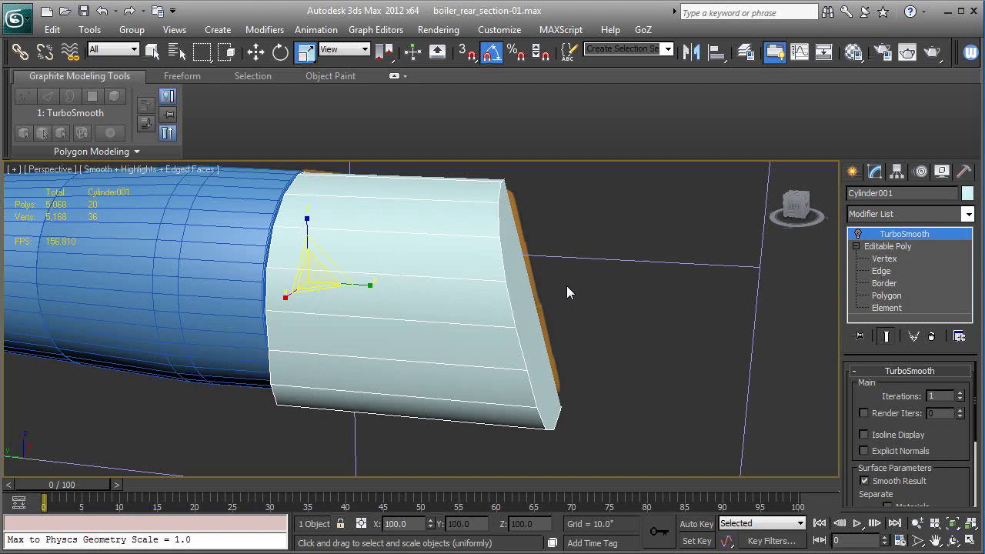
- Select the complete ring of lengthwise edges around the cylinder at Edge level of the Editable Poly
middle_click_drag(564, 287, 487, 322, "alt")
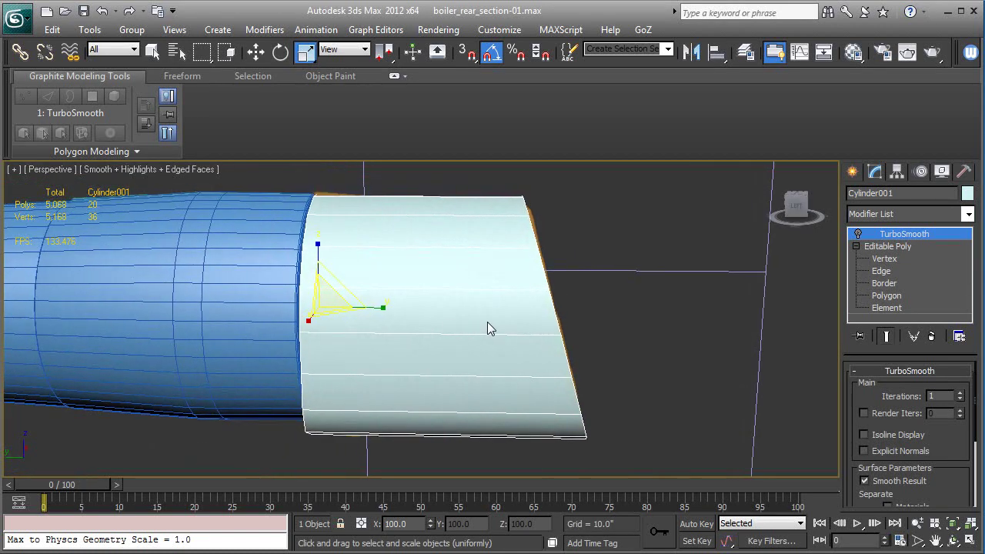
scroll(487, 321, "up", 3)
scroll(520, 307, "down", 1)
scroll(520, 307, "down", 2)
left_click(881, 272)
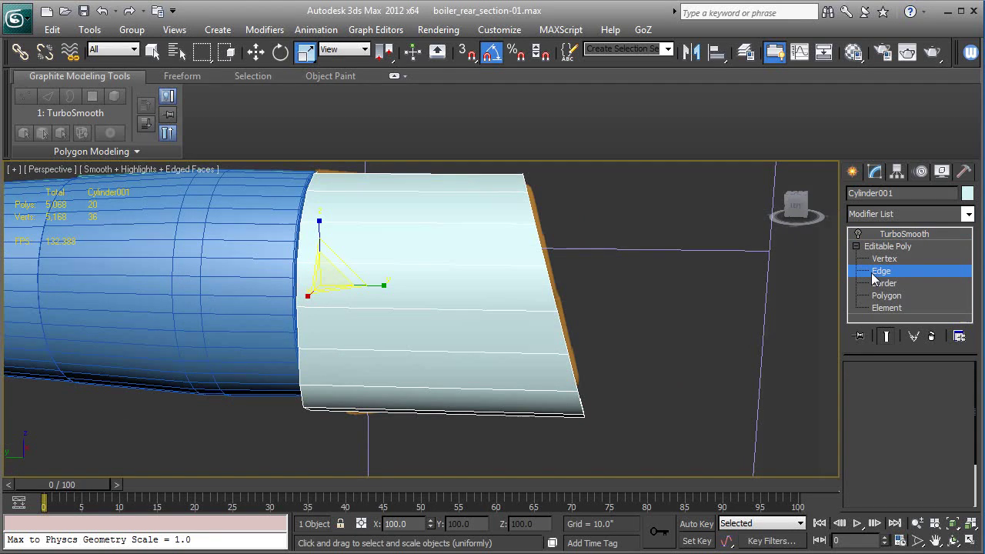
double_click(501, 266)
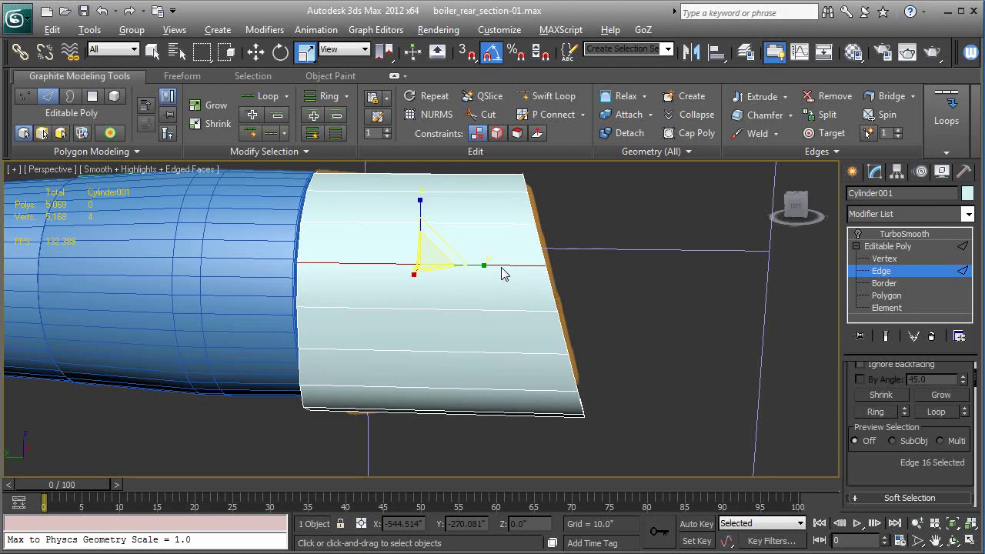
key("alt+r")
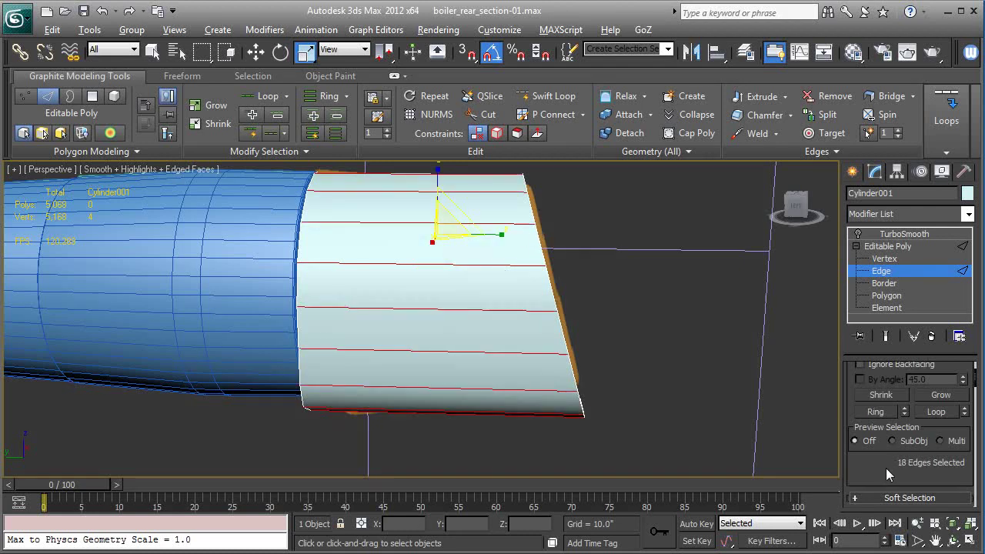
- Connect the selected lengthwise edges with 2 segments and a pinch of 94, placing an edge loop near each end
left_click_drag(886, 468, 885, 436)
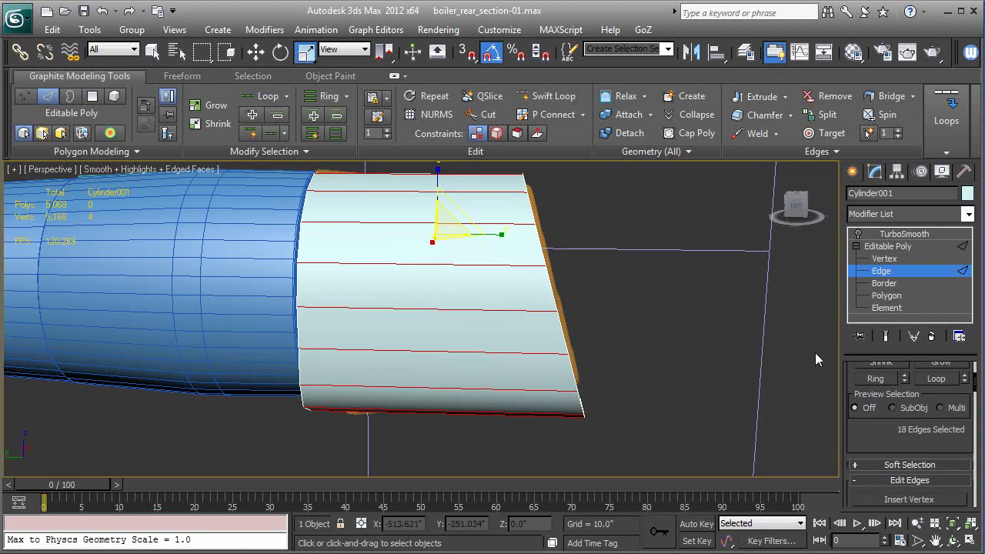
scroll(873, 416, "down", 3)
left_click(962, 479)
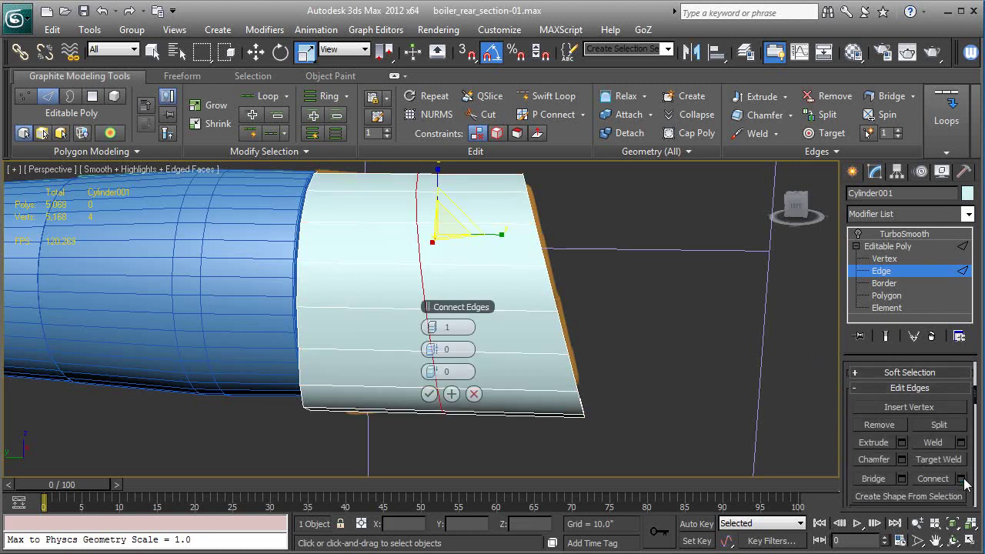
left_click(437, 328)
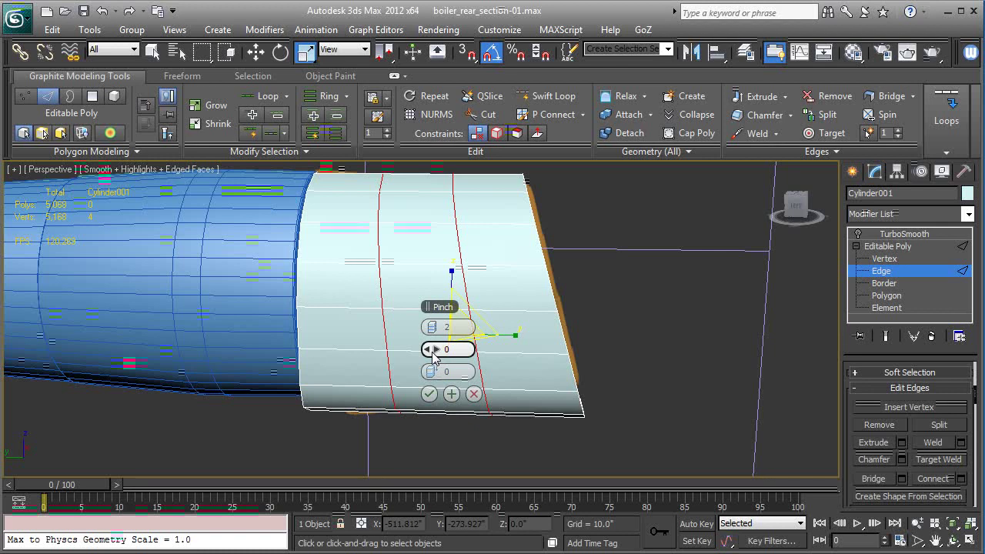
left_click_drag(433, 351, 722, 367)
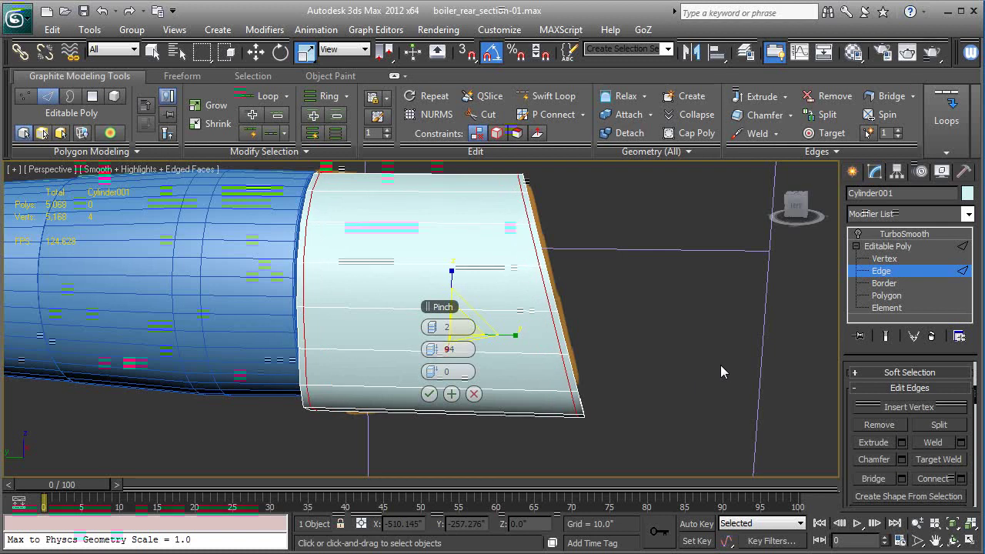
left_click(430, 394)
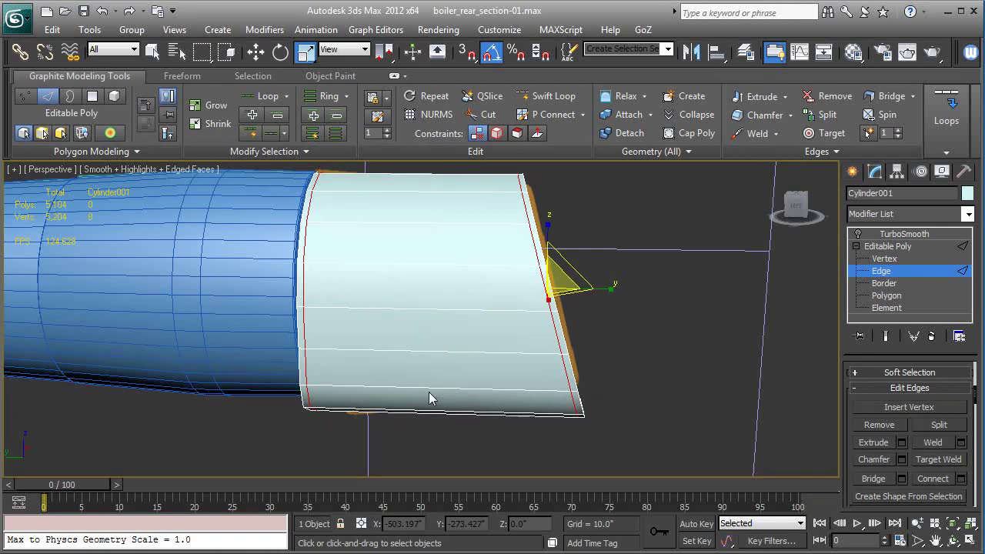
- Select the cap polygons at both ends of the cylinder
middle_click_drag(470, 375, 425, 375, "alt")
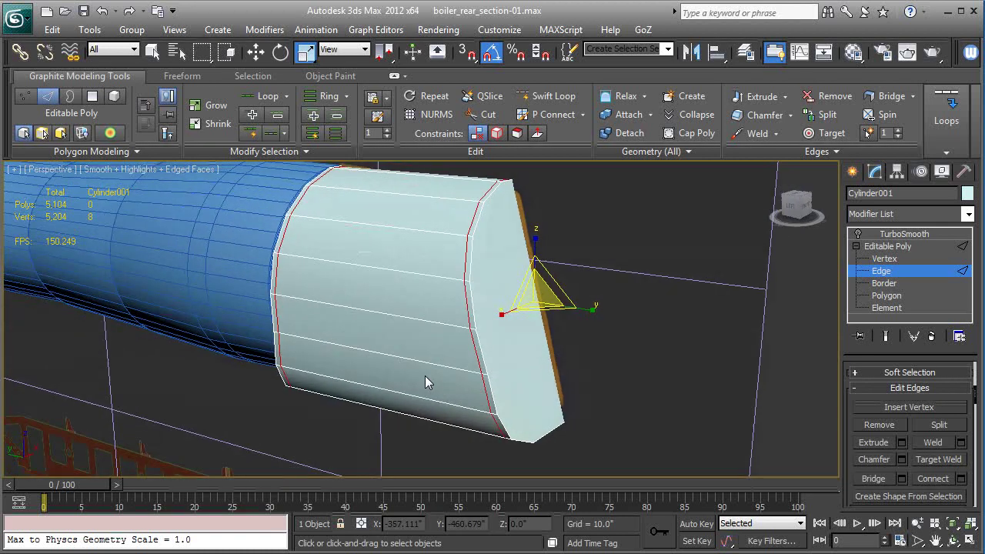
left_click(887, 295)
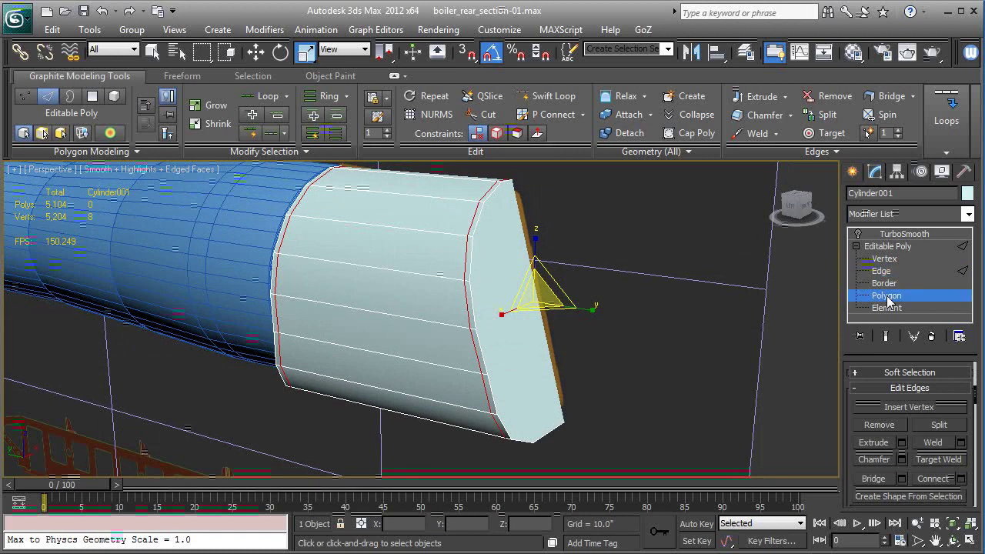
left_click(548, 352)
middle_click_drag(351, 397, 470, 389, "alt")
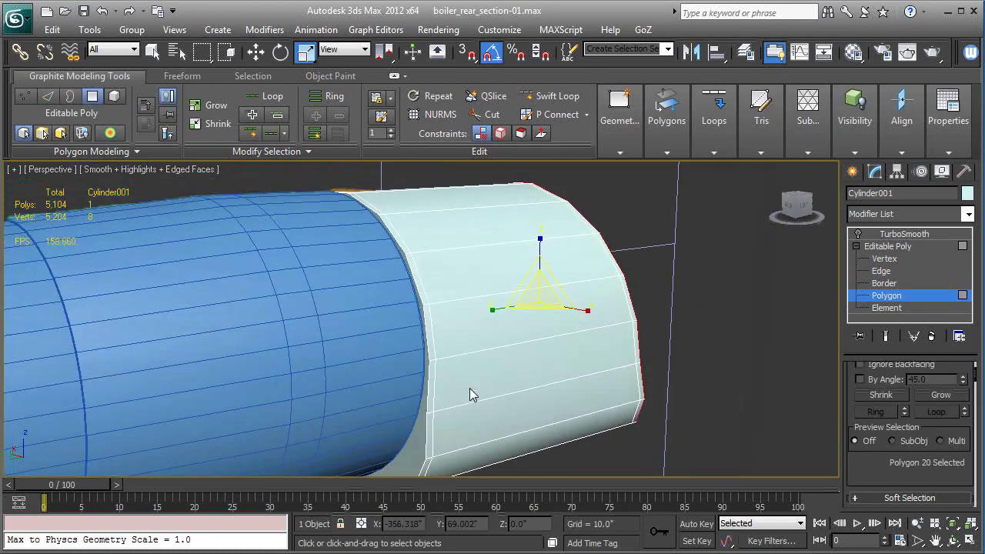
left_click(416, 463, "ctrl")
middle_click_drag(416, 463, 361, 369, "alt")
middle_click_drag(692, 374, 675, 399)
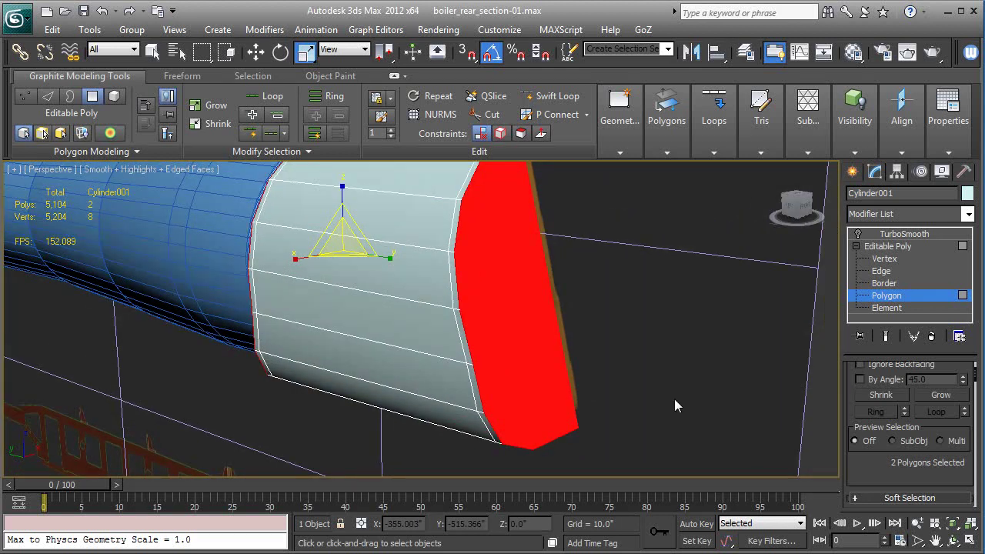
- Inset the two selected cap polygons by 2.862"
scroll(858, 443, "down", 5)
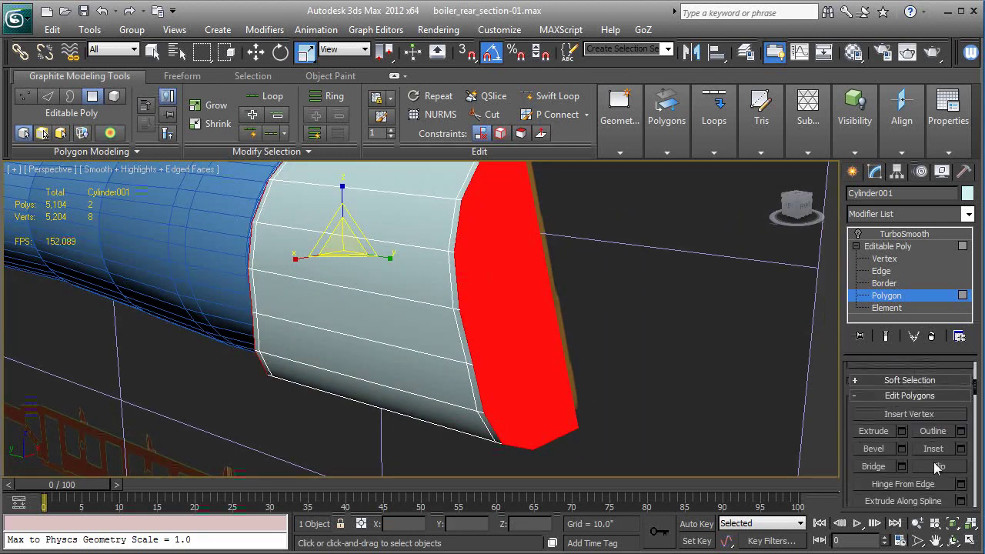
left_click(962, 449)
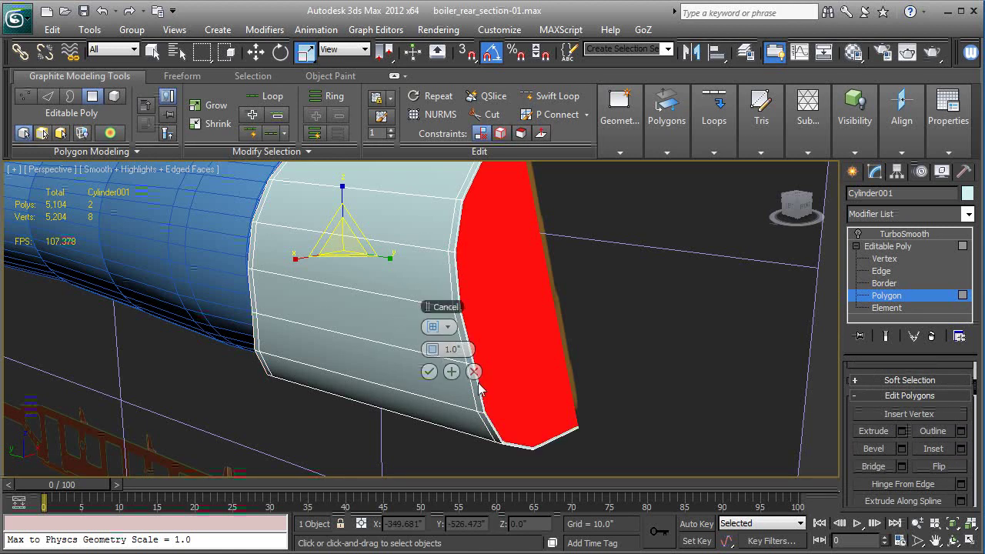
middle_click_drag(512, 405, 535, 416, "alt")
scroll(535, 415, "up", 4)
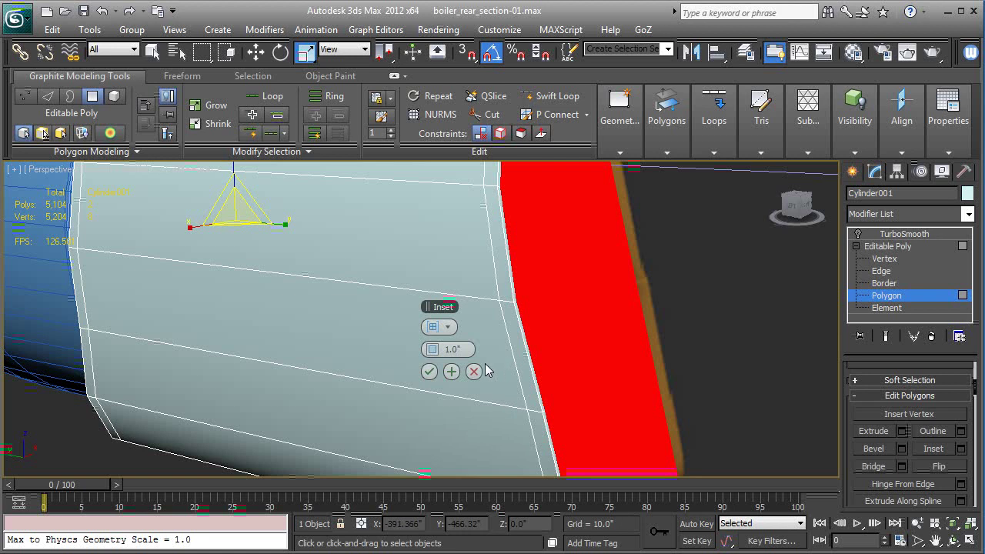
left_click_drag(434, 352, 449, 353)
middle_click_drag(659, 355, 618, 350, "alt")
left_click_drag(438, 352, 437, 360)
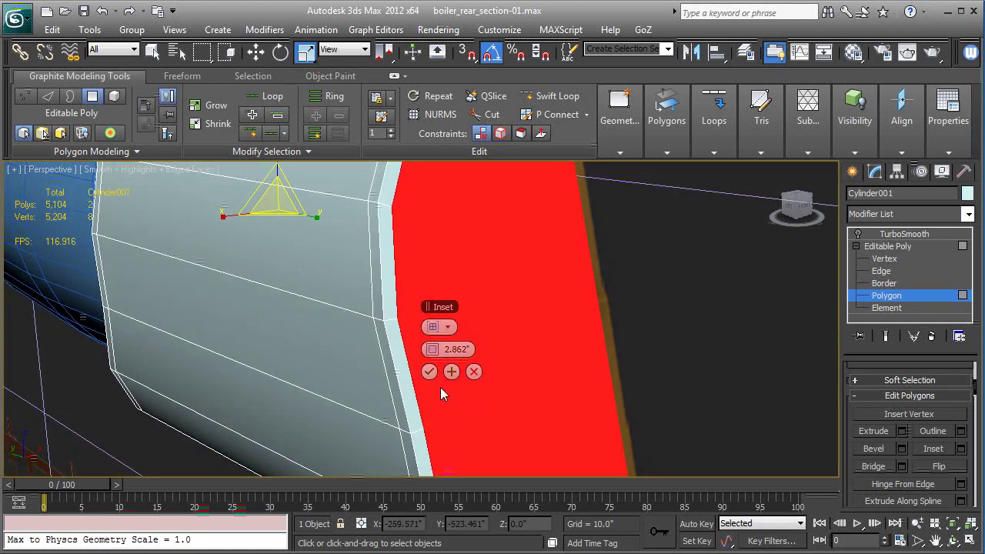
left_click(430, 374)
- Turn TurboSmooth back on for the whole cylinder, hide the edged faces, and set the iterations to 2
scroll(430, 373, "down", 5)
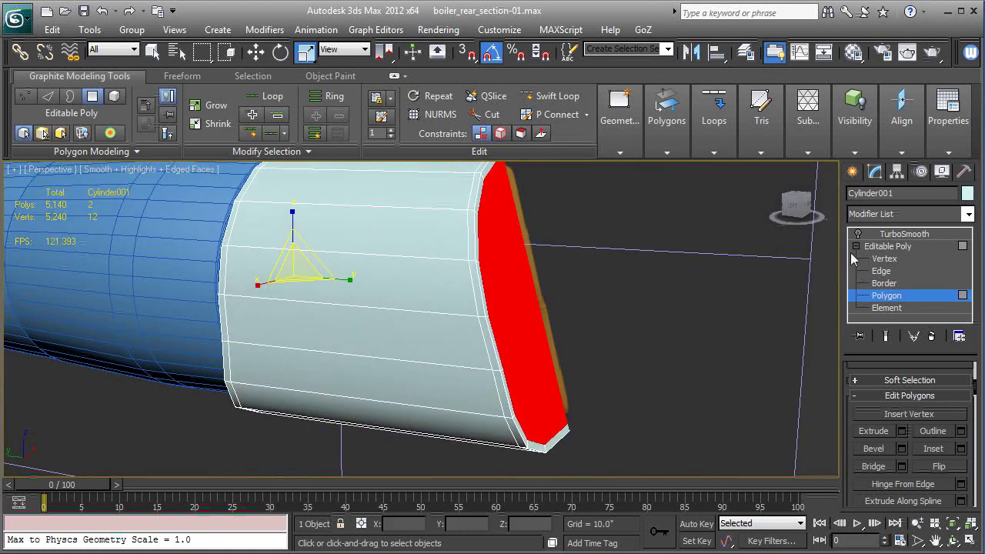
left_click(888, 246)
left_click(893, 235)
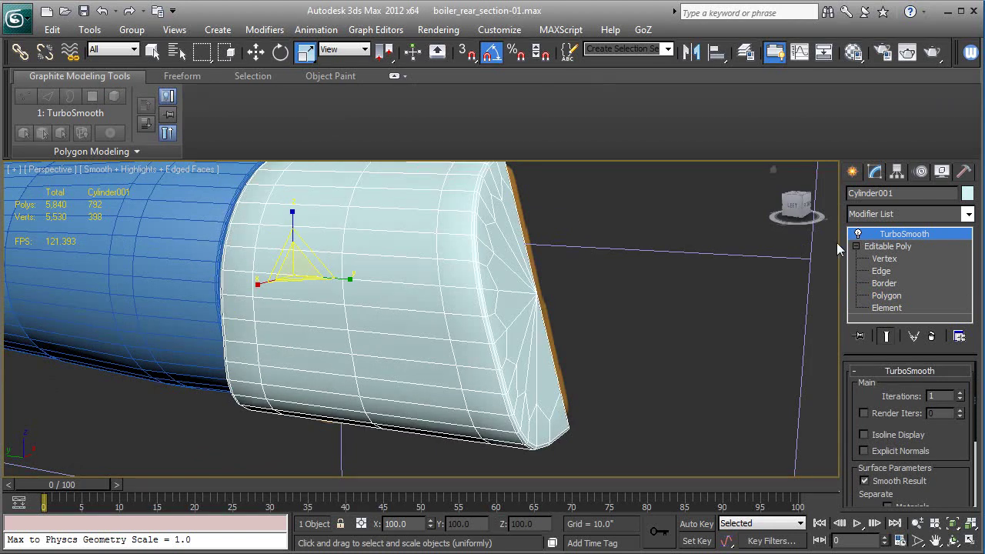
key("F4")
middle_click_drag(742, 305, 739, 350, "alt")
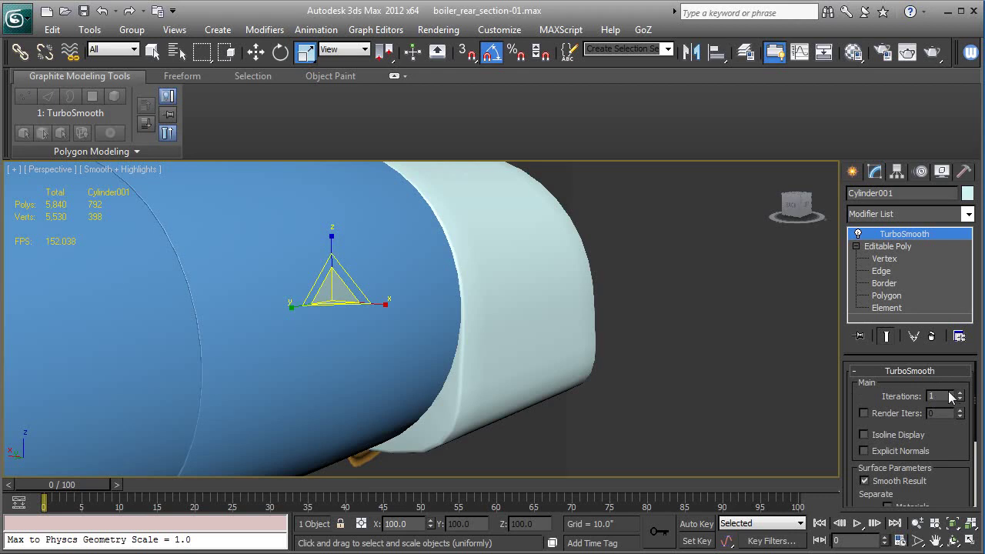
middle_click_drag(638, 307, 495, 306, "alt")
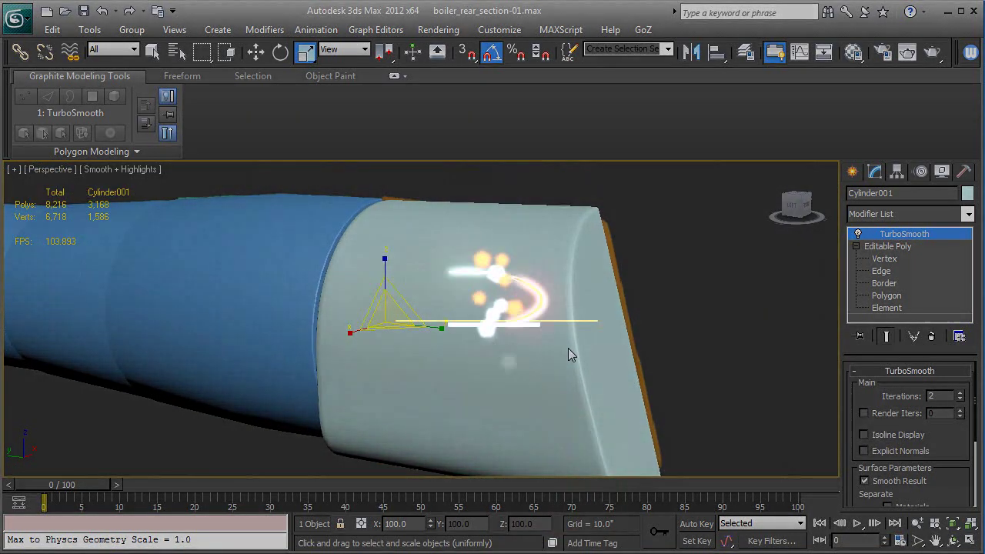